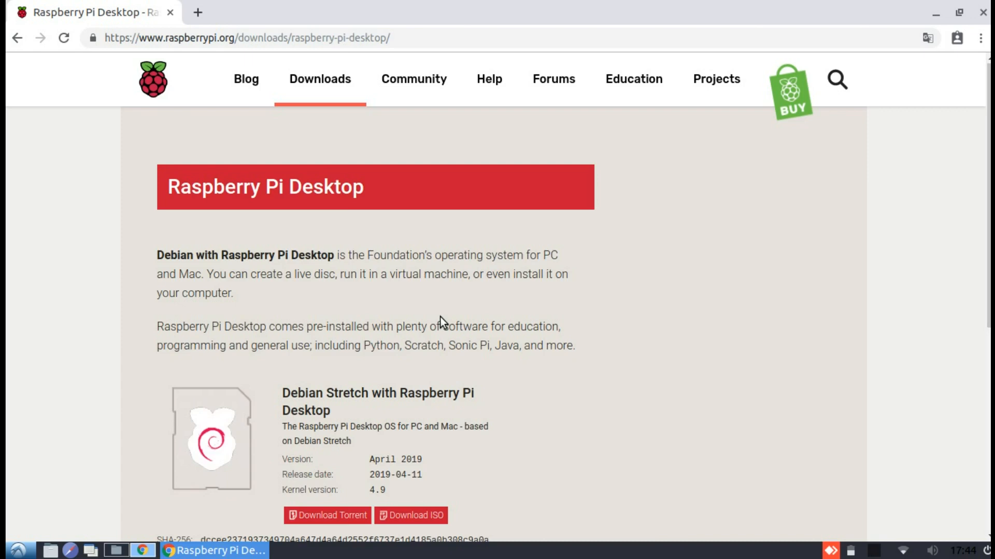
- Download the ISO image of Debian Stretch with Raspberry Pi Desktop from the downloads page
scroll(441, 317, down, 5)
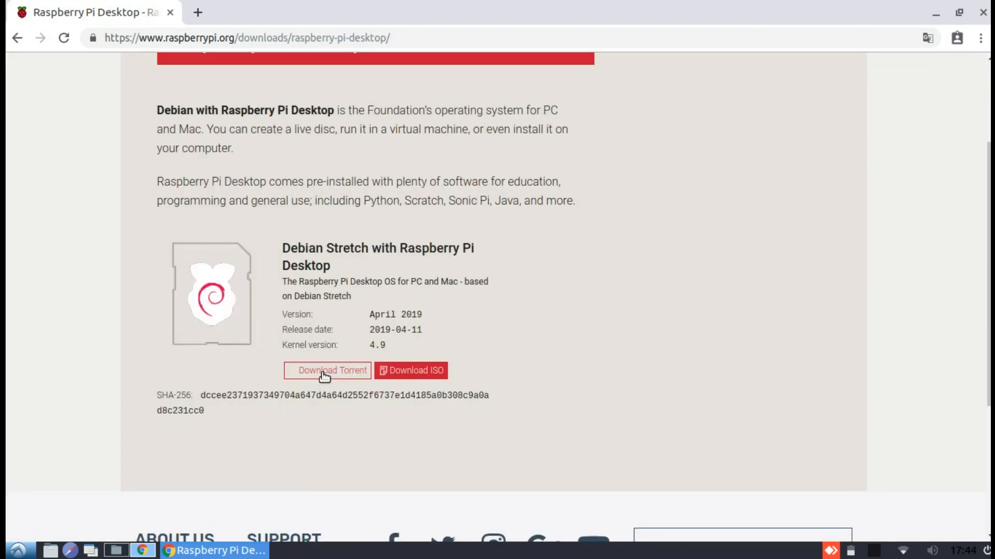
scroll(587, 321, down, 2)
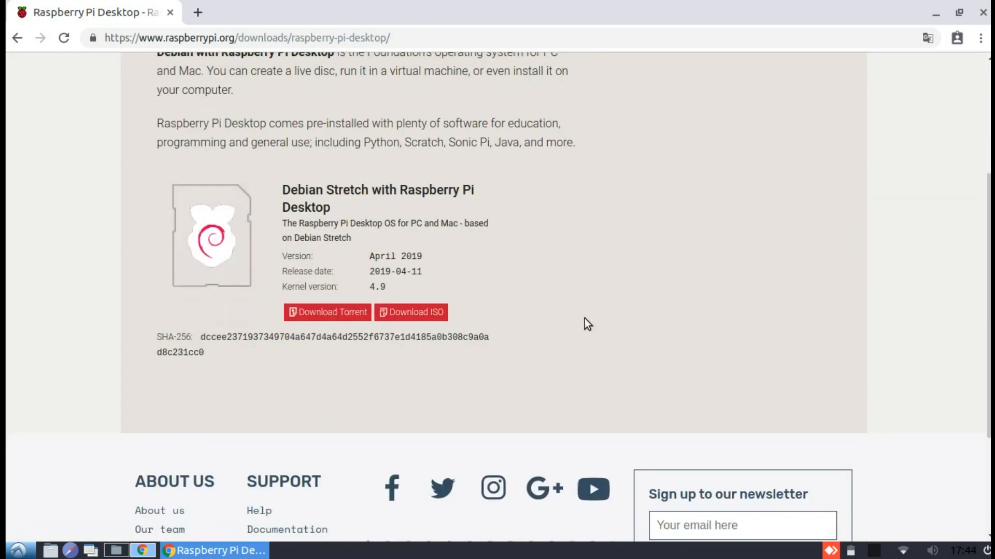
click(404, 312)
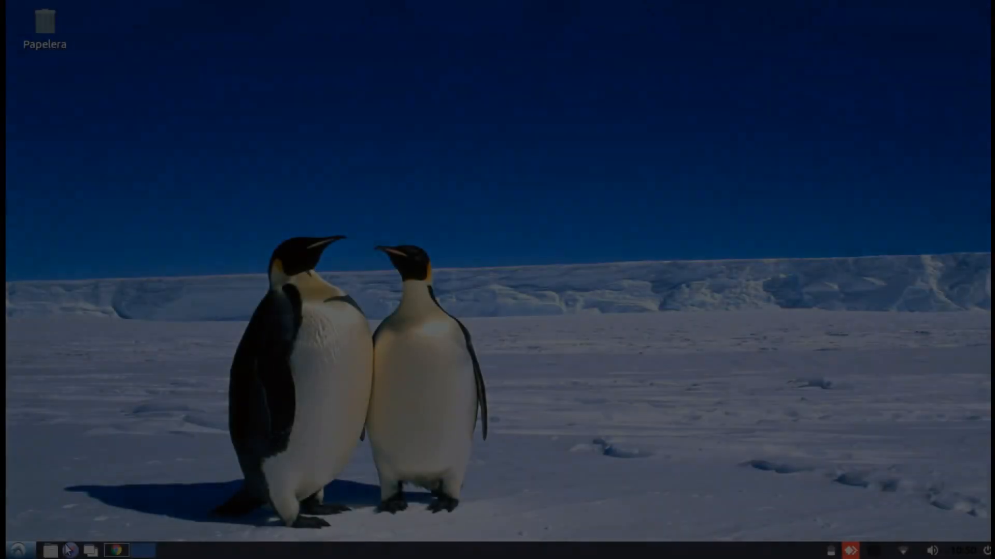
- Transfer 2019-04-11-rpd-x86-stretch.iso from the Descargas folder to /home/terminal/Project/ImagesSO in the file manager
click(48, 552)
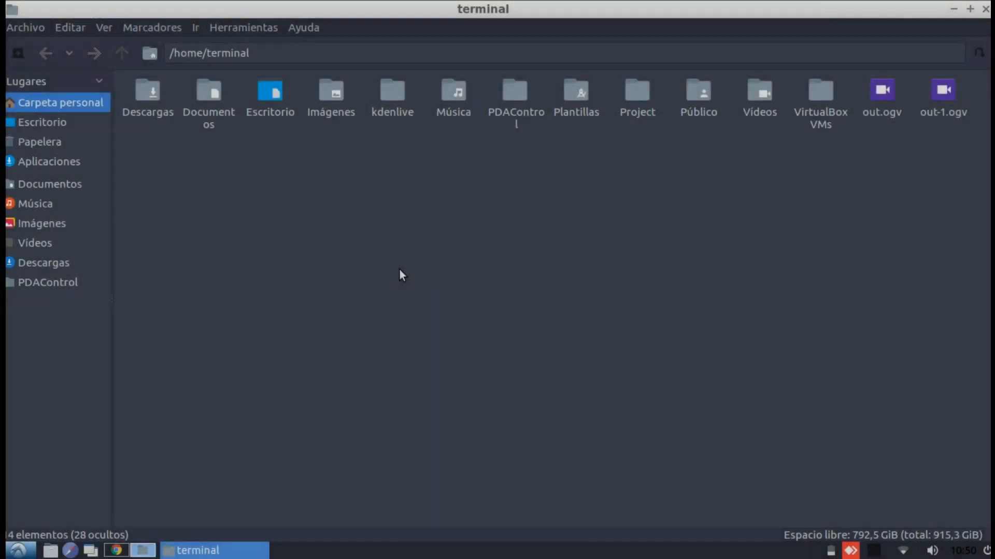
double_click(170, 87)
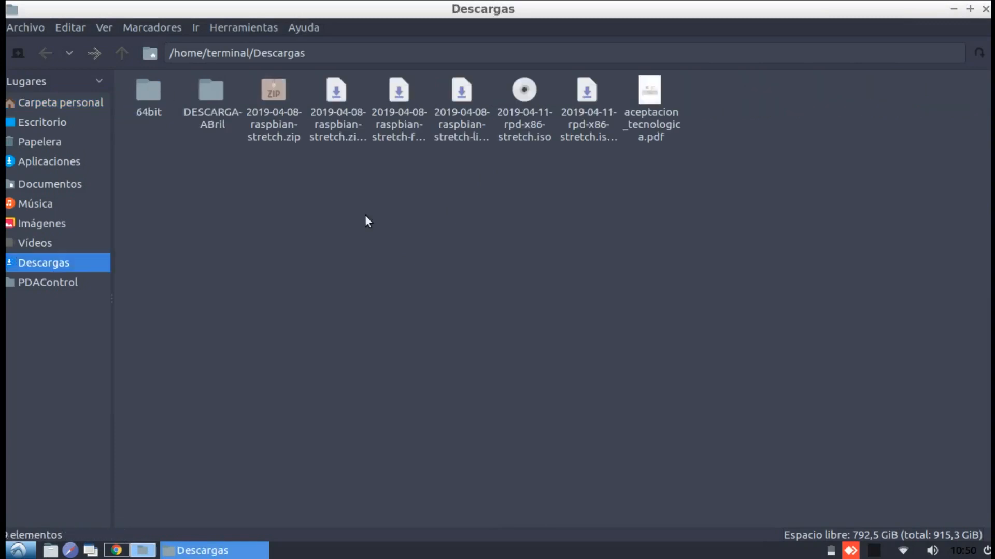
click(521, 132)
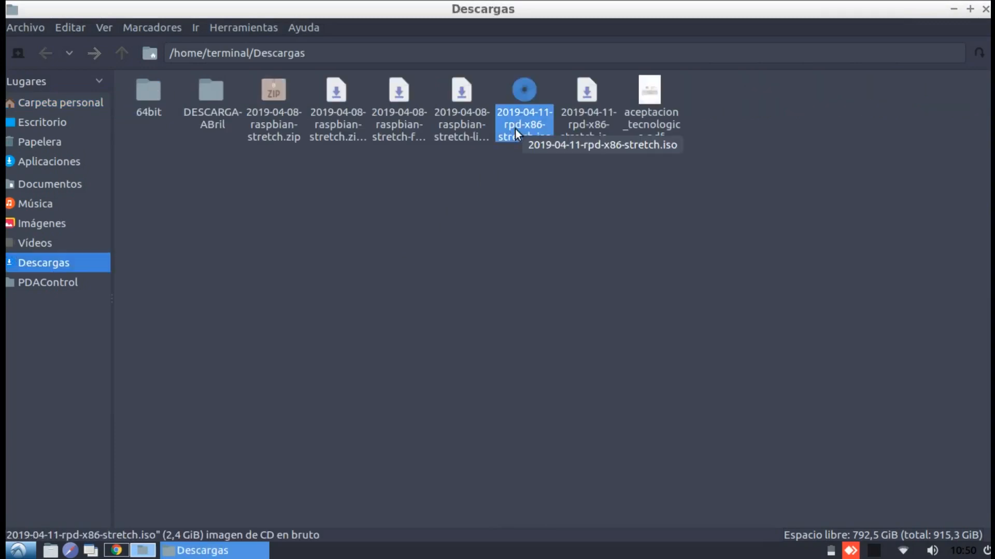
click(515, 167)
click(518, 130)
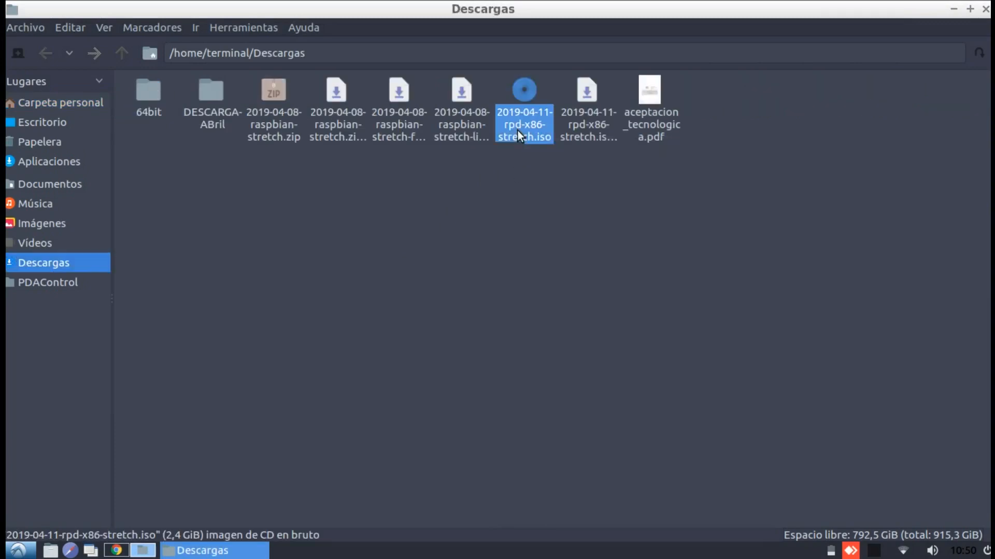
click(124, 52)
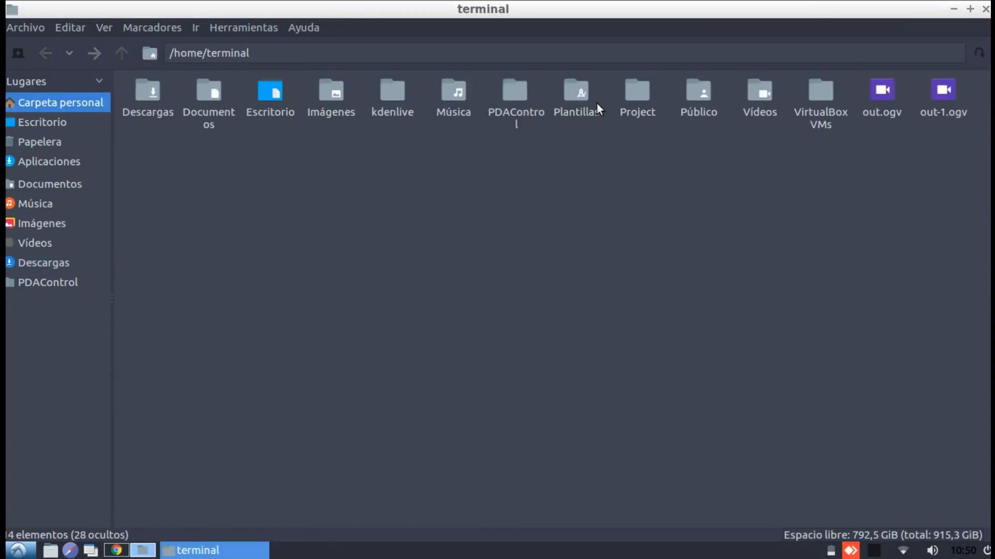
double_click(638, 98)
double_click(259, 93)
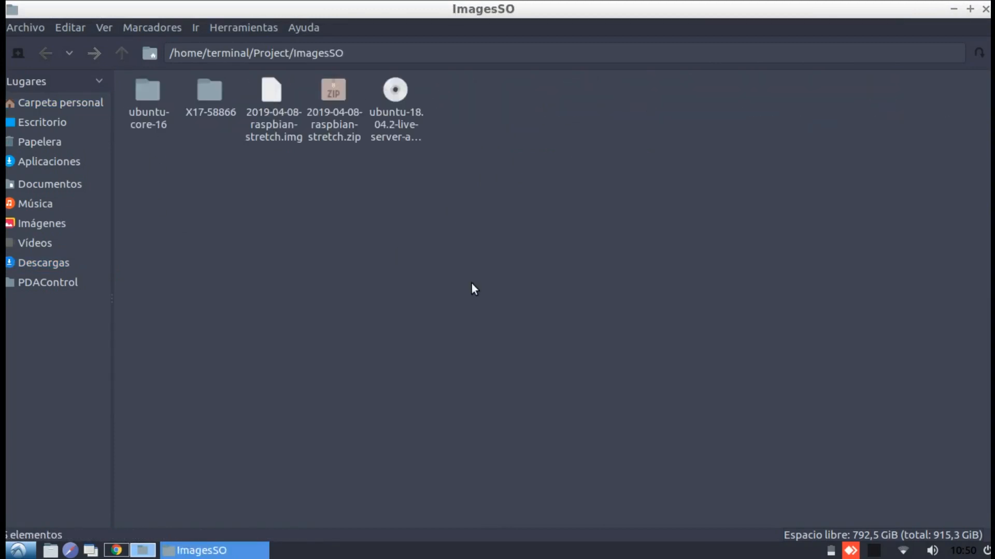
key(ctrl+v)
click(391, 128)
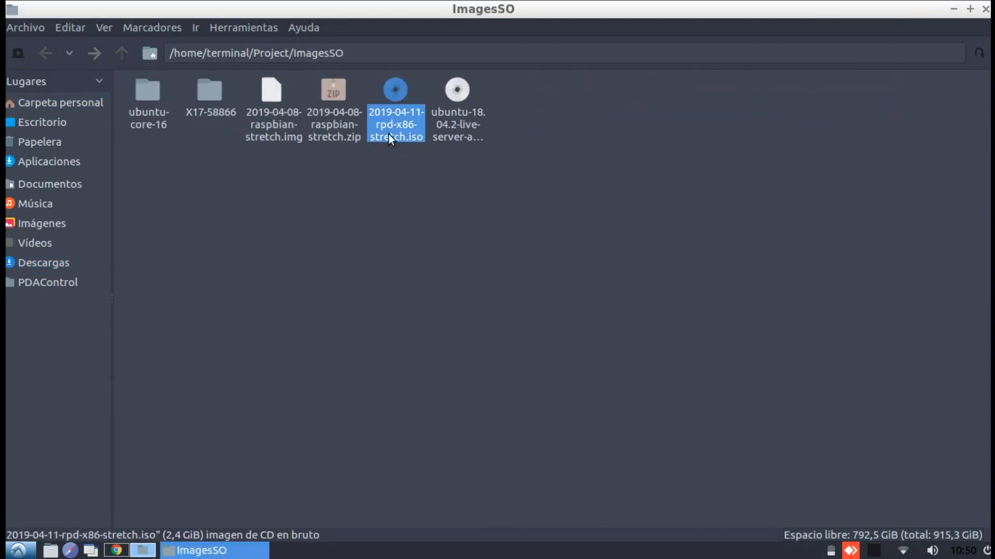
click(400, 264)
- Launch Oracle VM VirtualBox from the system tools applications
click(19, 550)
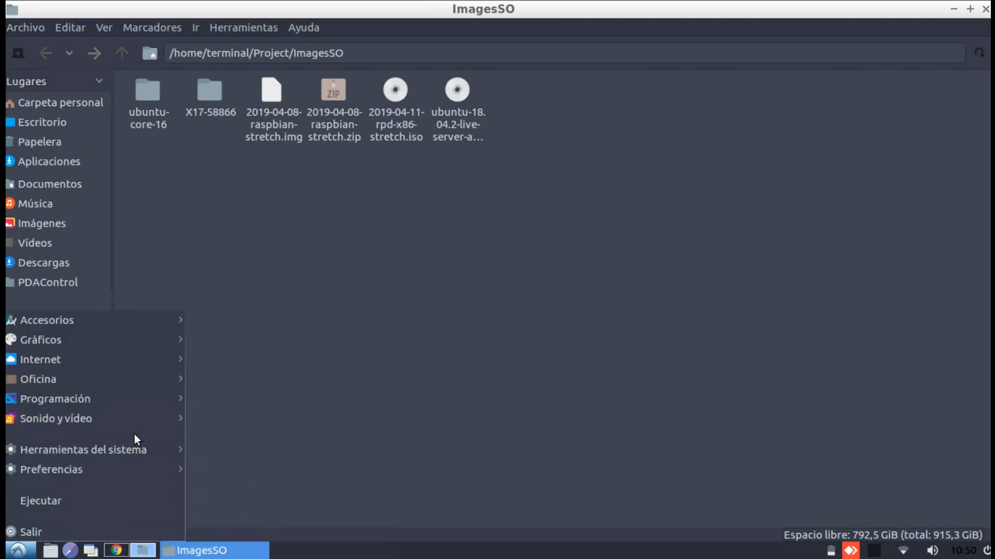
mouse_move(136, 453)
click(210, 528)
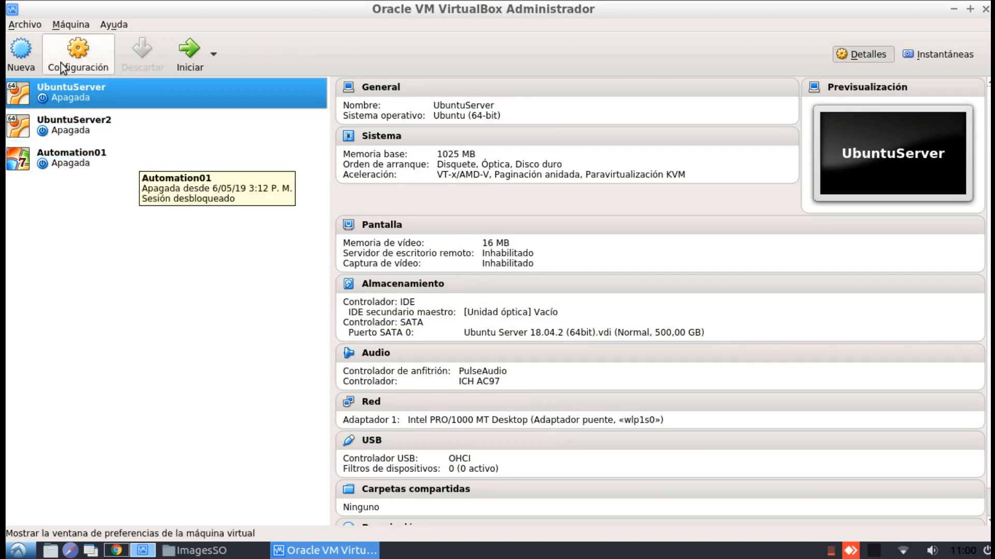
- Begin a new virtual machine named Raspberry_Pi_01 with type Linux and version Other Linux (32-bit)
click(21, 52)
text(Ras)
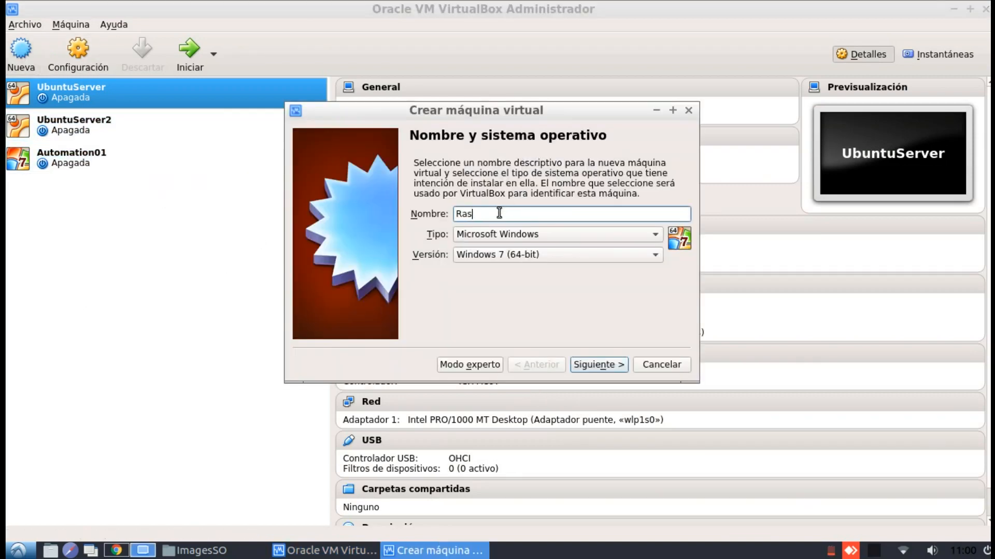
text(pberry_Pi_01)
click(640, 235)
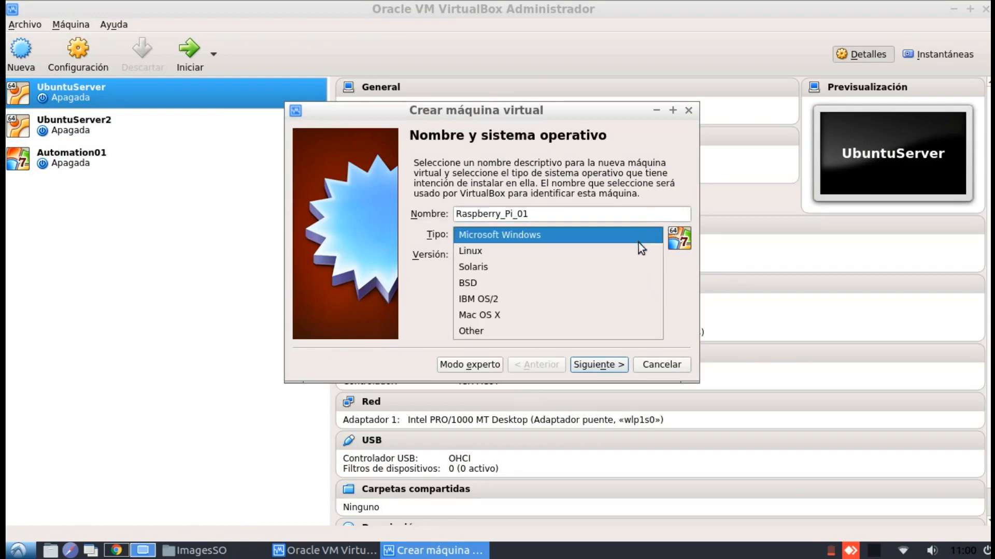
click(634, 251)
click(632, 254)
click(567, 441)
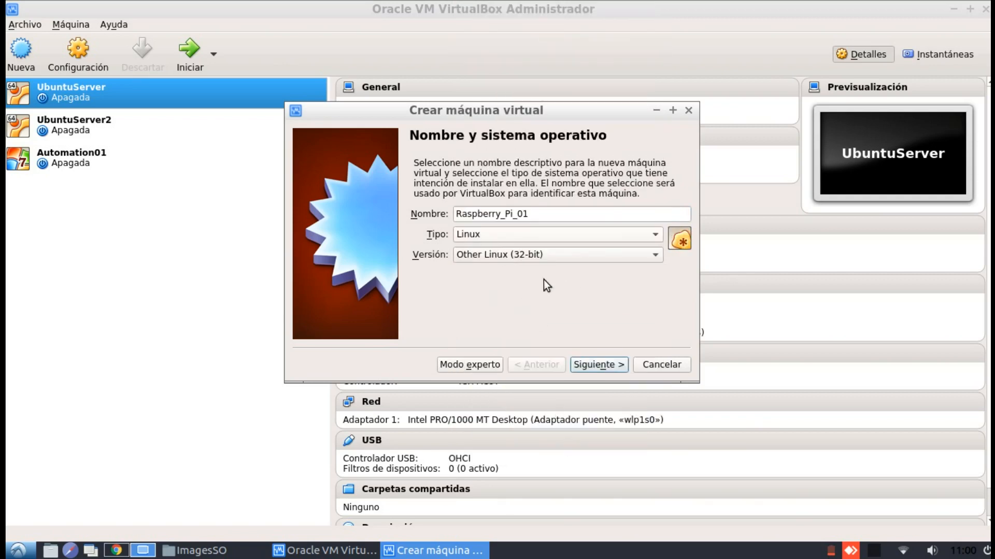
click(598, 365)
- Allocate 512 MB of memory to the machine and choose to create a new virtual hard disk now
text(512)
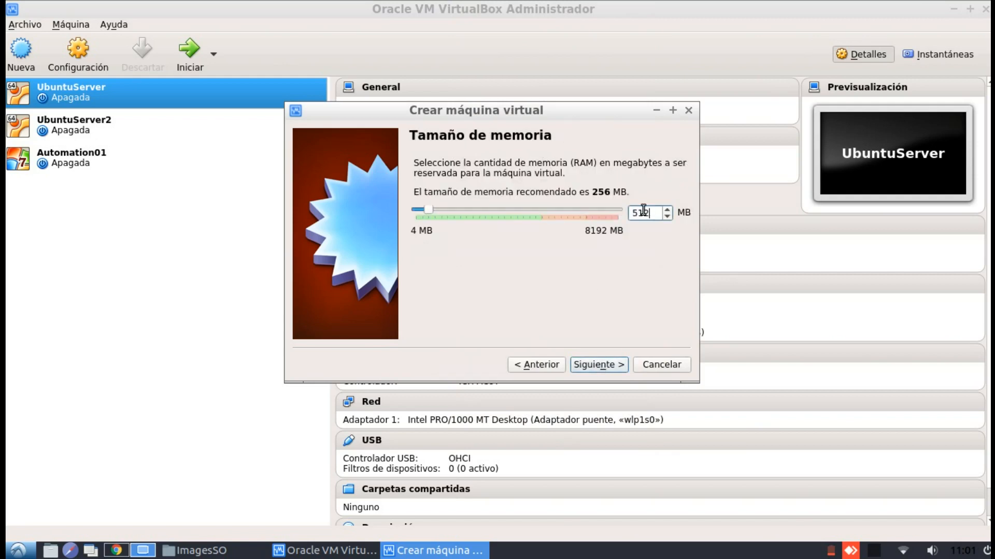
click(589, 364)
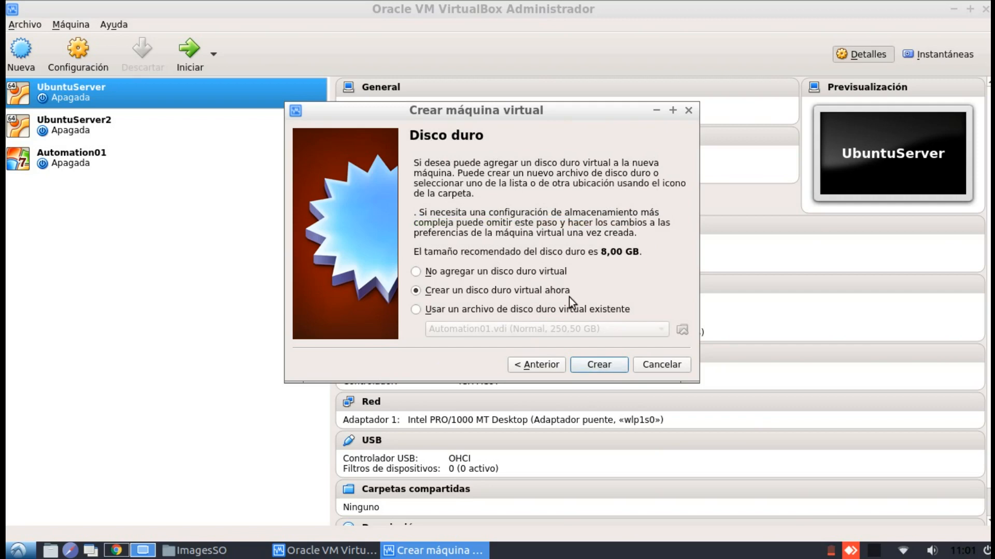
click(596, 365)
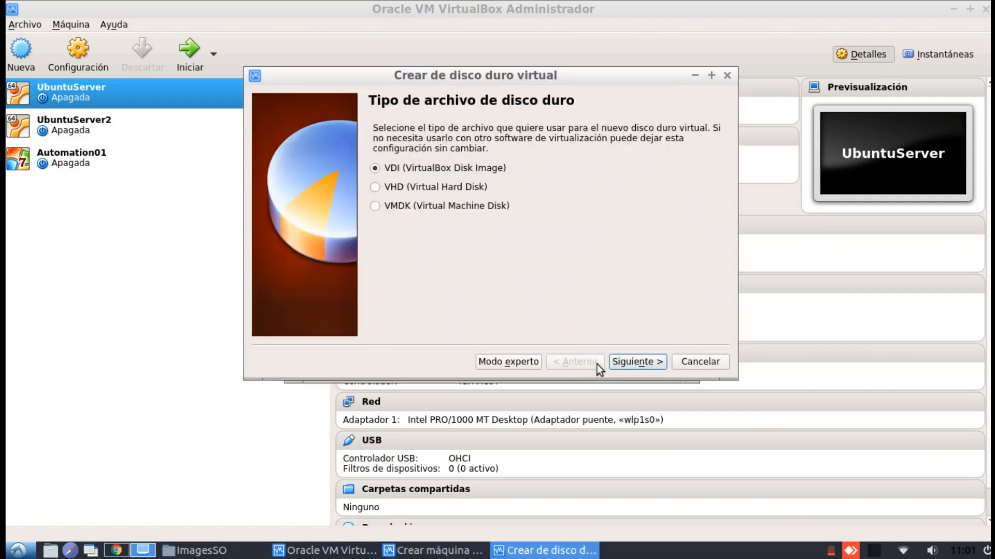
- Create a dynamically allocated VDI hard disk named Raspberry_Pi_01 with a size of 15 GB
click(630, 364)
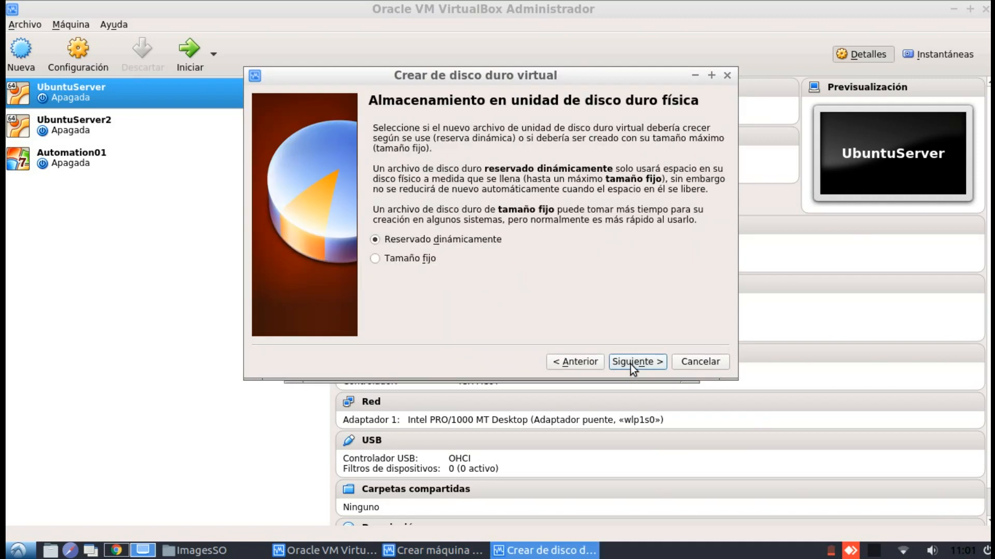
click(630, 364)
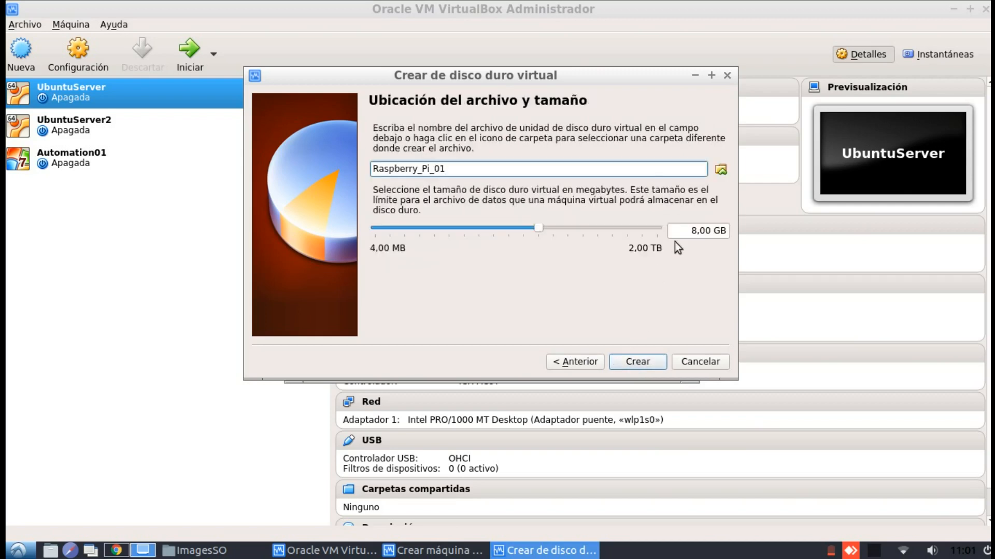
click(697, 232)
key(BackSpace)
text(1)
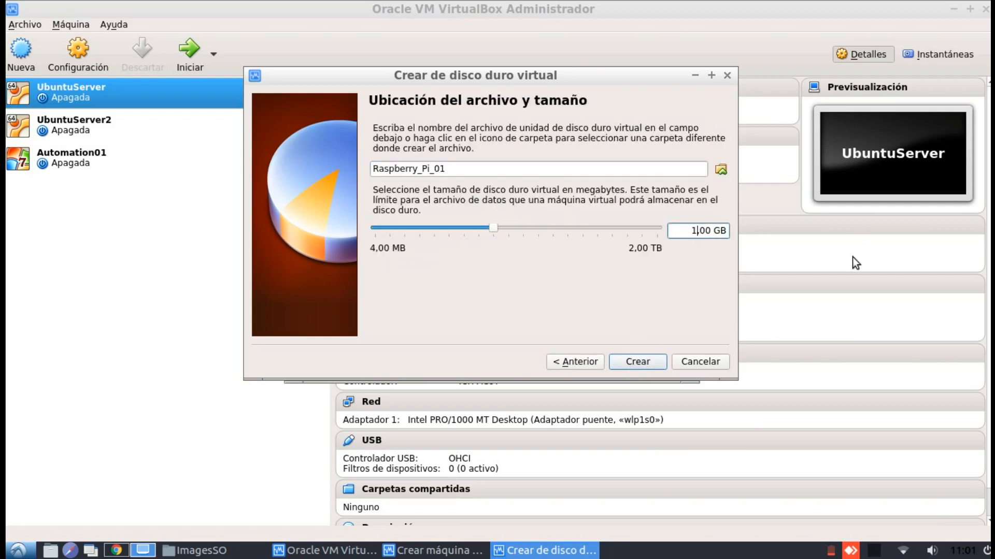
text(0)
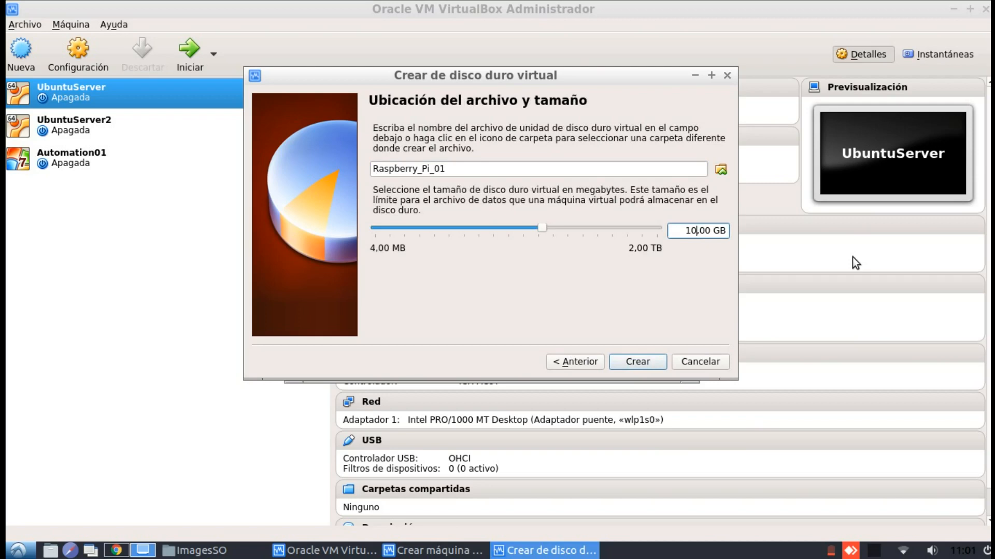
key(BackSpace)
text(5)
click(630, 365)
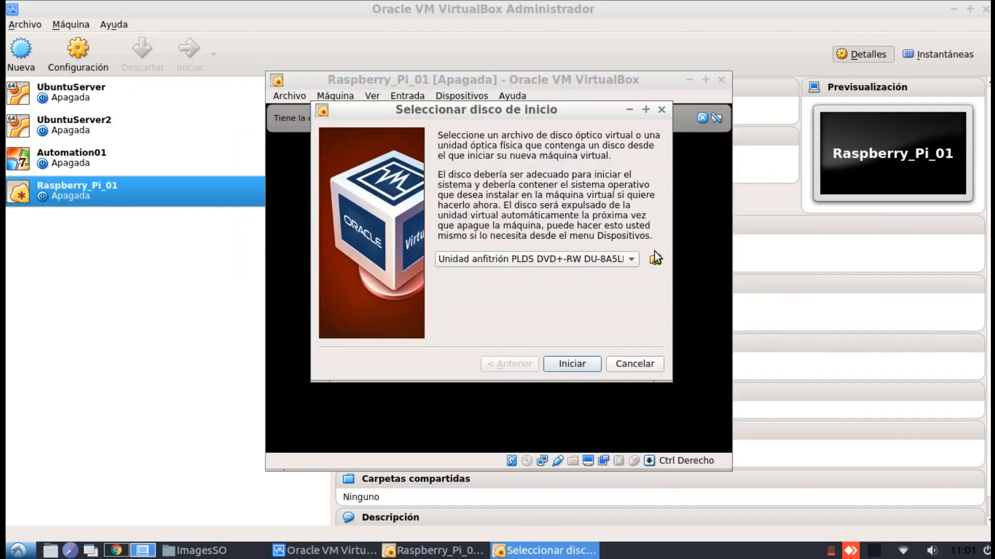
- Choose 2019-04-11-rpd-x86-stretch.iso as the startup disk and start the Raspberry_Pi_01 machine from it
click(656, 255)
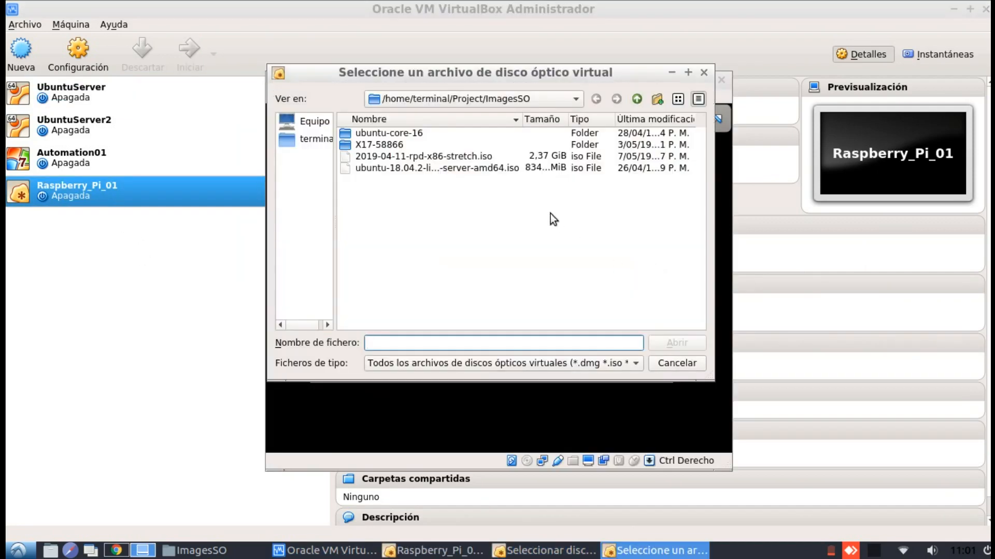
click(445, 158)
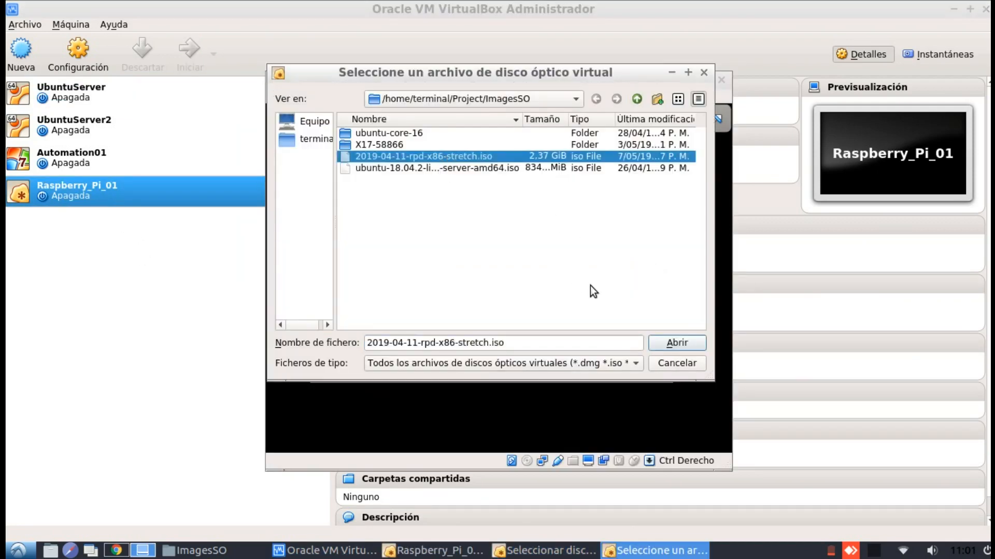
click(677, 343)
click(567, 363)
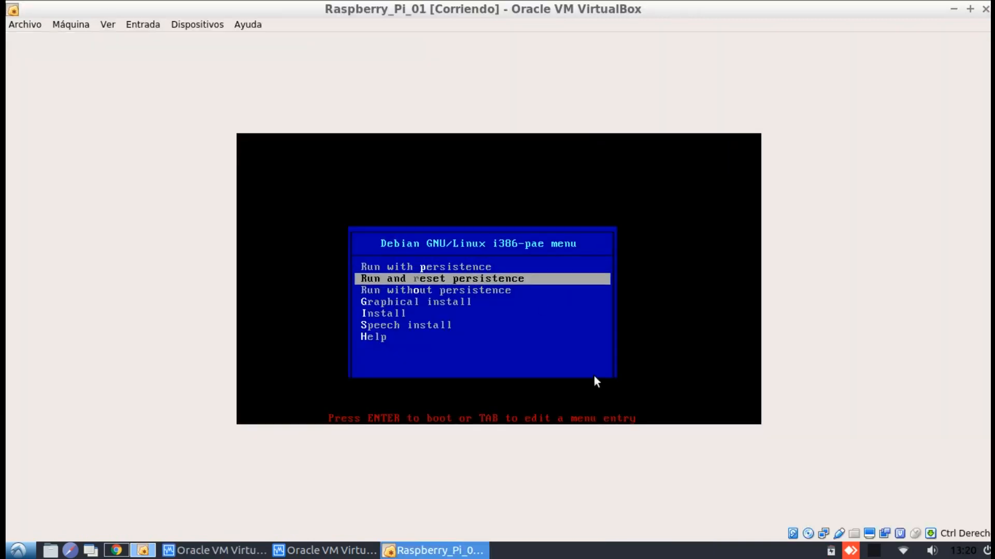
- Boot the graphical install entry from the Debian GNU/Linux boot menu
key(Down)
key(Down)
key(Return)
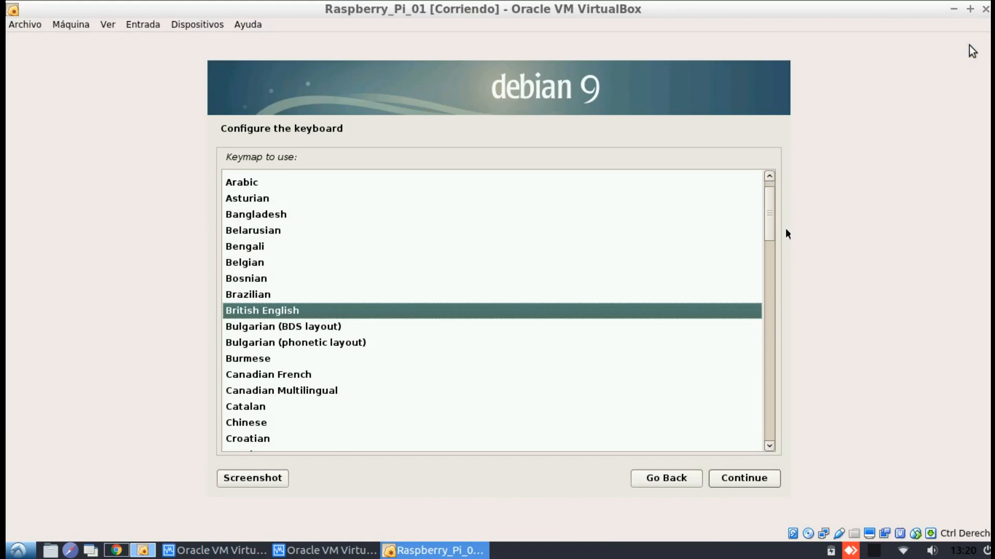
- Choose the Spanish keymap for the keyboard and proceed with the installation
key(Down)
key(Down)
key(Down)
key(Down)
key(Down)
key(Down)
key(Down)
key(Down)
key(Down)
key(Down)
key(Down)
key(Down)
key(Down)
key(Down)
key(Down)
key(Down)
key(Down)
key(Down)
key(Down)
key(Down)
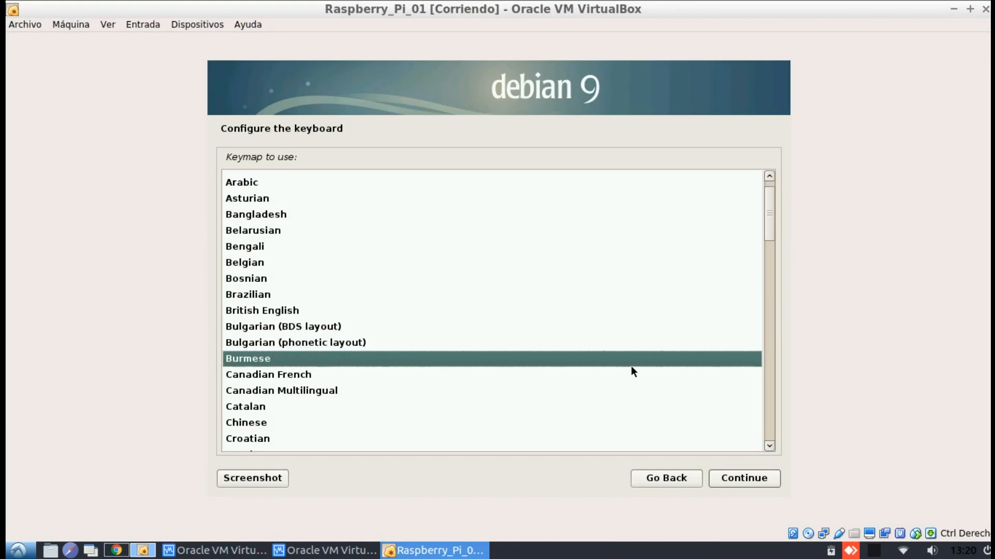
key(Up)
key(Up)
key(Up)
key(Up)
key(Up)
key(Up)
key(Up)
key(Up)
key(Up)
key(Up)
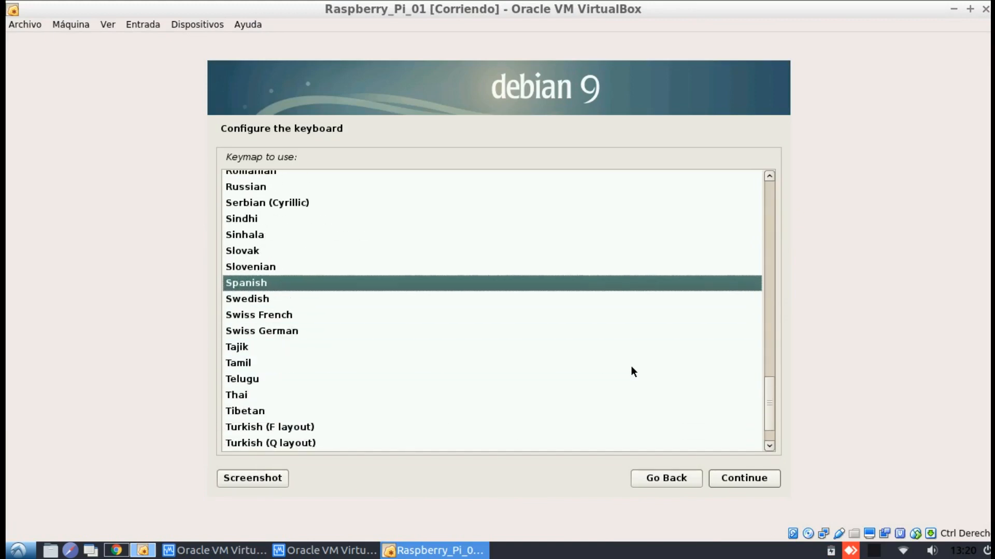
click(728, 477)
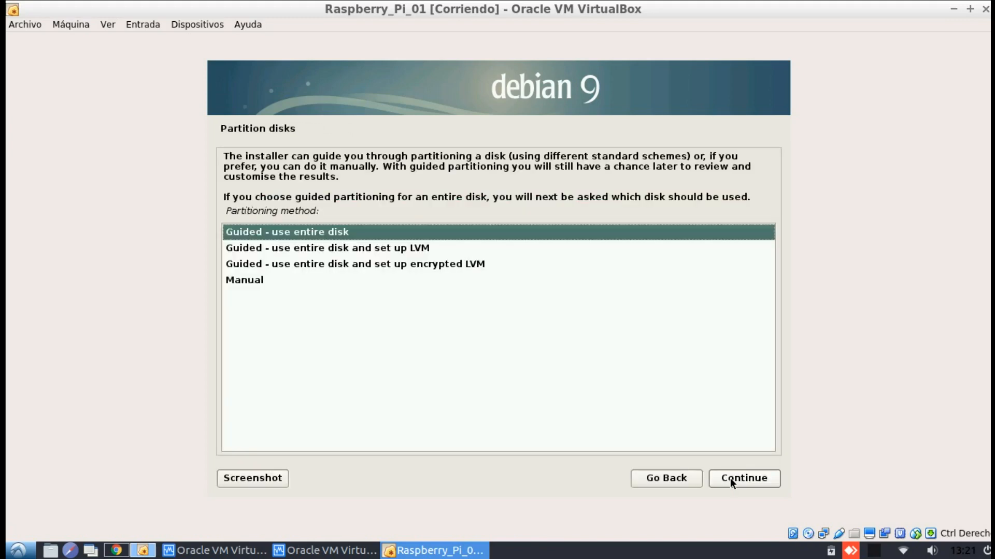
- Set up guided partitioning of the entire SCSI1 (sda) disk with all files in one partition
click(730, 478)
click(734, 478)
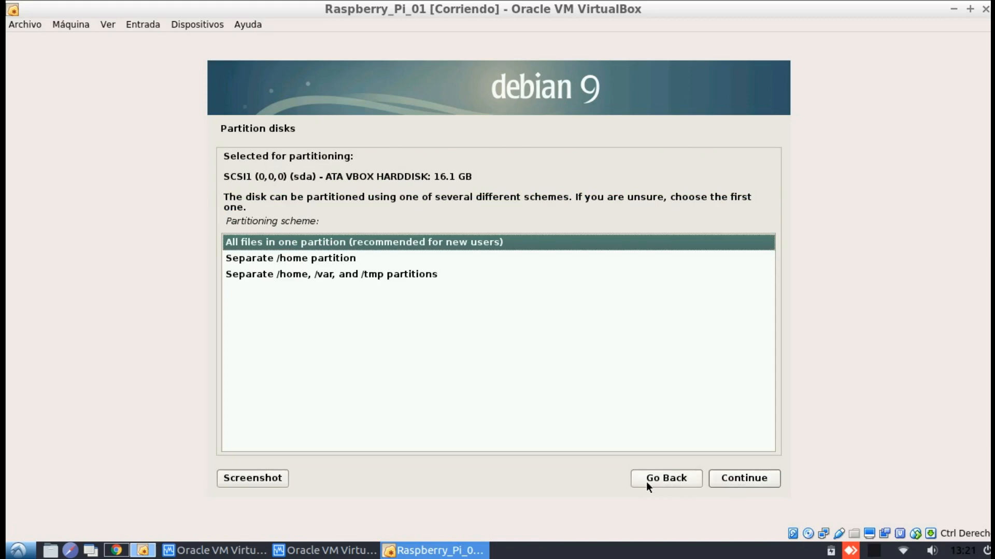
click(646, 481)
click(740, 480)
click(741, 482)
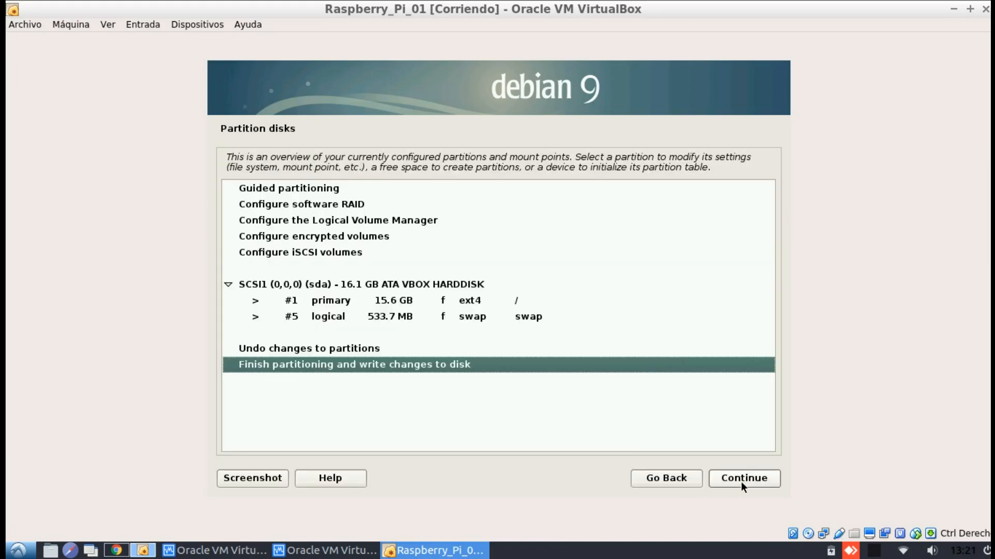
- Finish partitioning and agree to write the changes to disk so the system installation starts
click(741, 481)
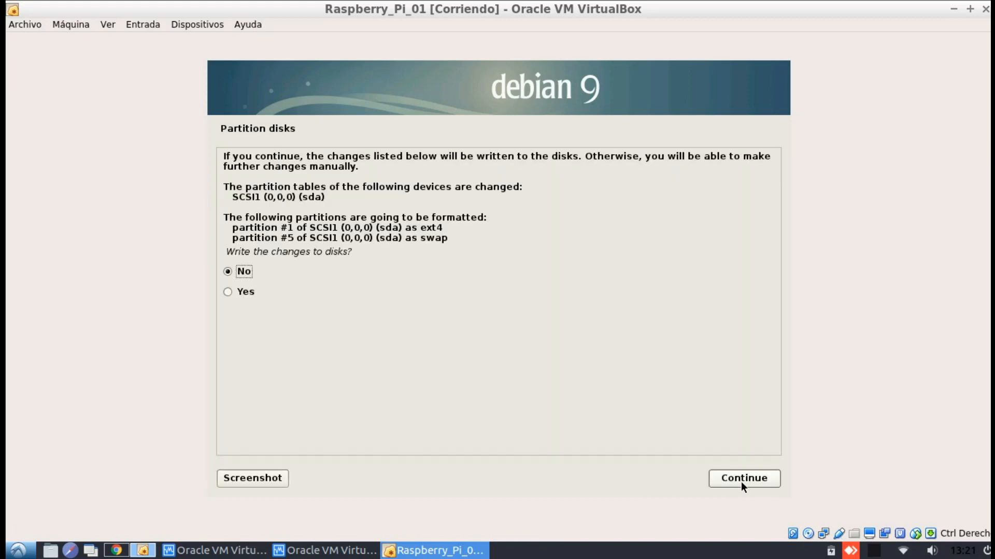
click(741, 481)
click(741, 482)
click(245, 292)
click(760, 483)
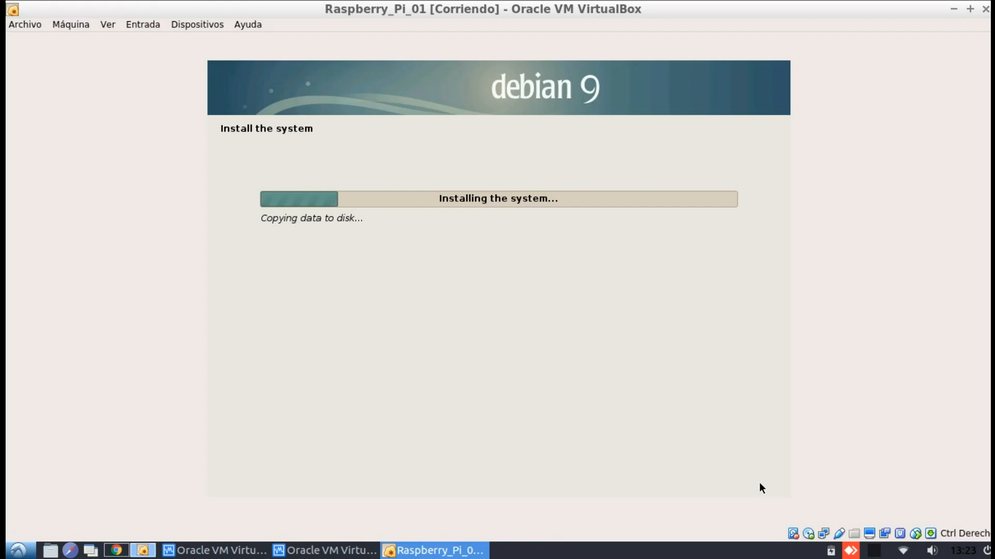
click(874, 550)
click(827, 454)
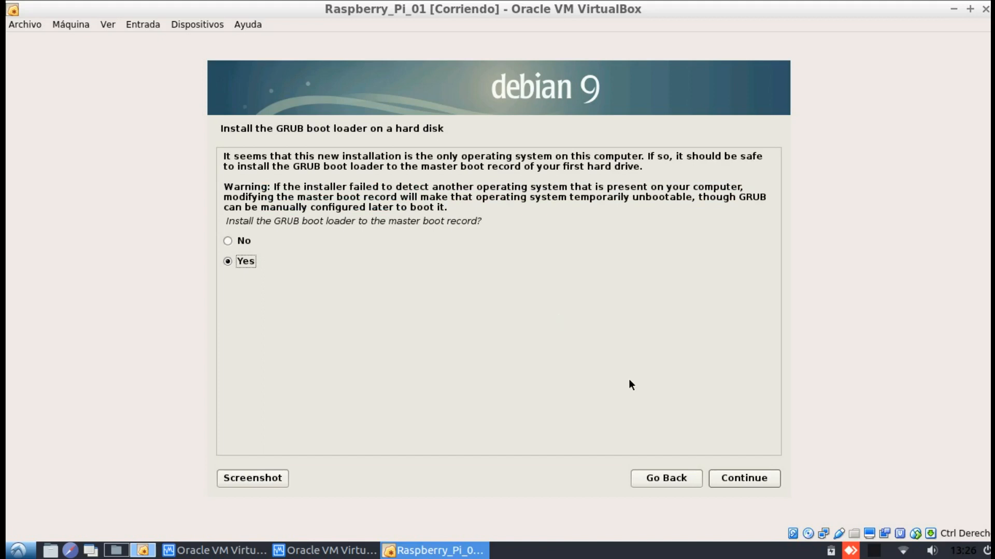
- Install the GRUB boot loader to the master boot record of /dev/sda and complete the Debian installation
click(762, 478)
key(Down)
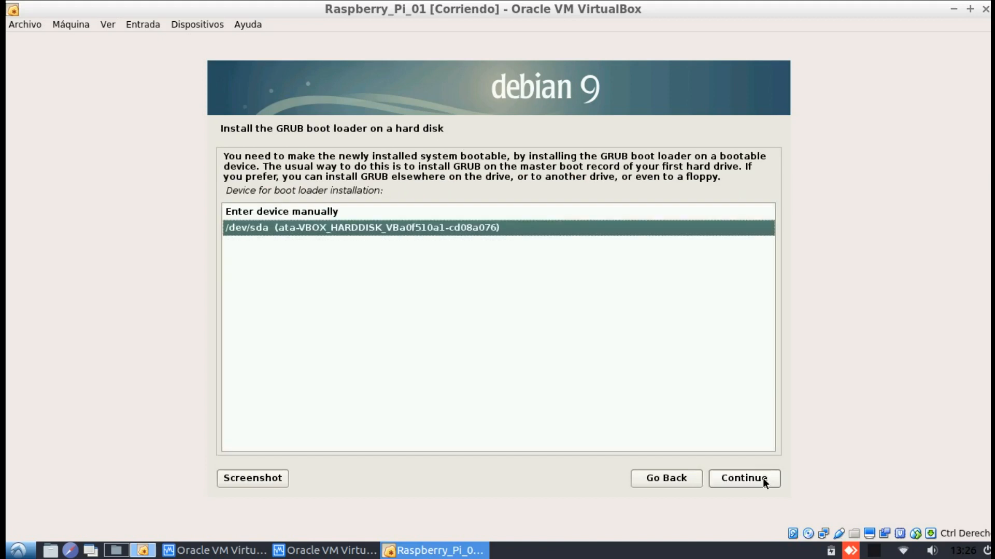
click(763, 478)
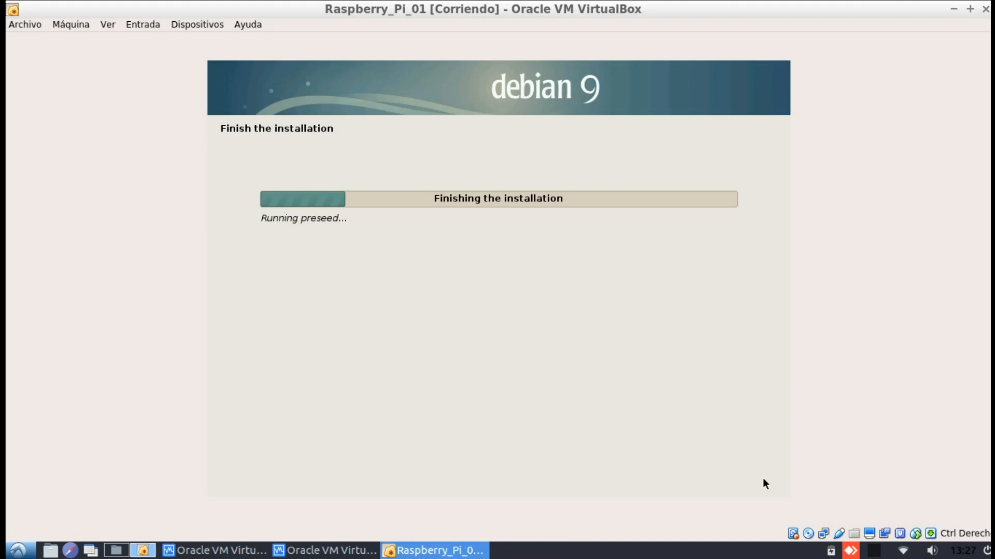
click(763, 479)
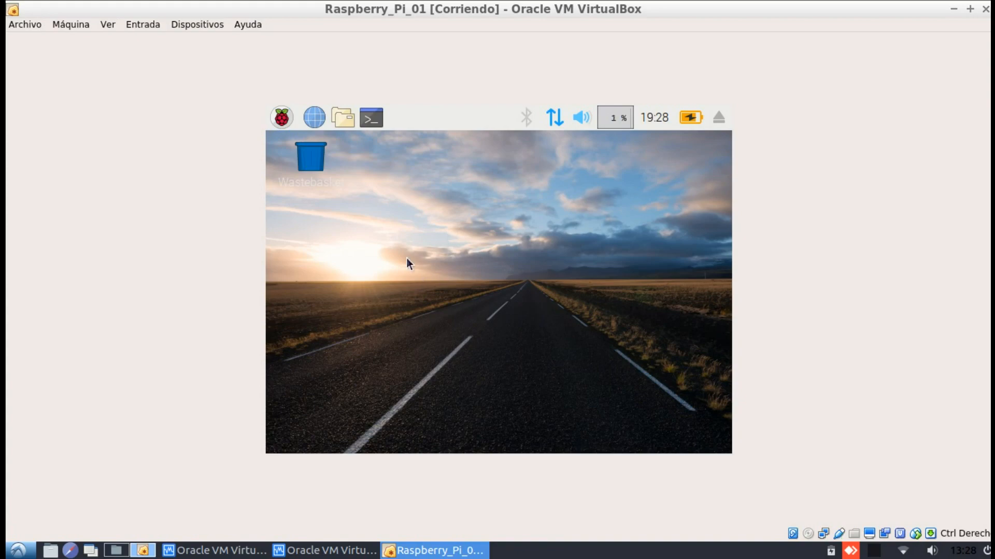
- Open a terminal on the Raspberry Pi desktop and switch the virtual machine to full-screen view
click(369, 119)
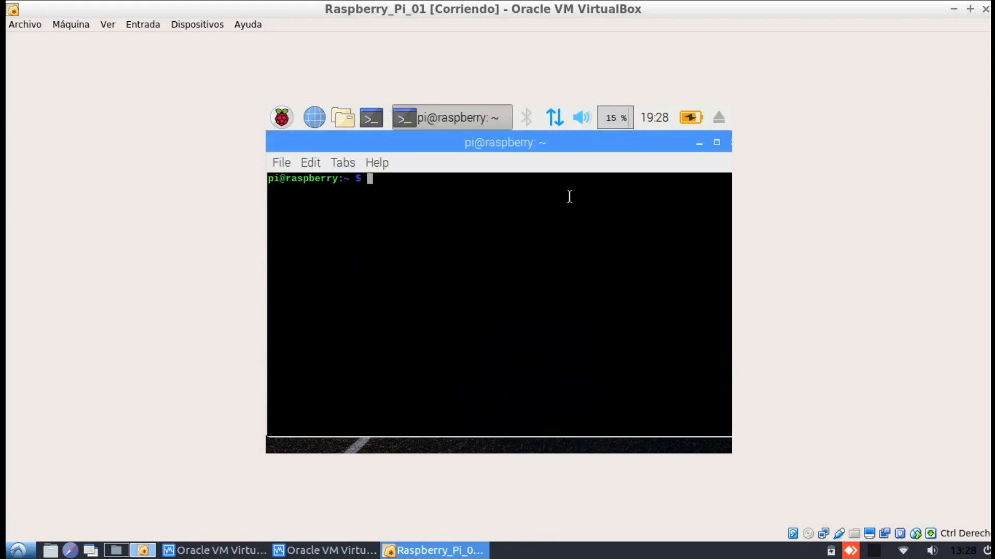
click(108, 25)
click(155, 38)
click(466, 328)
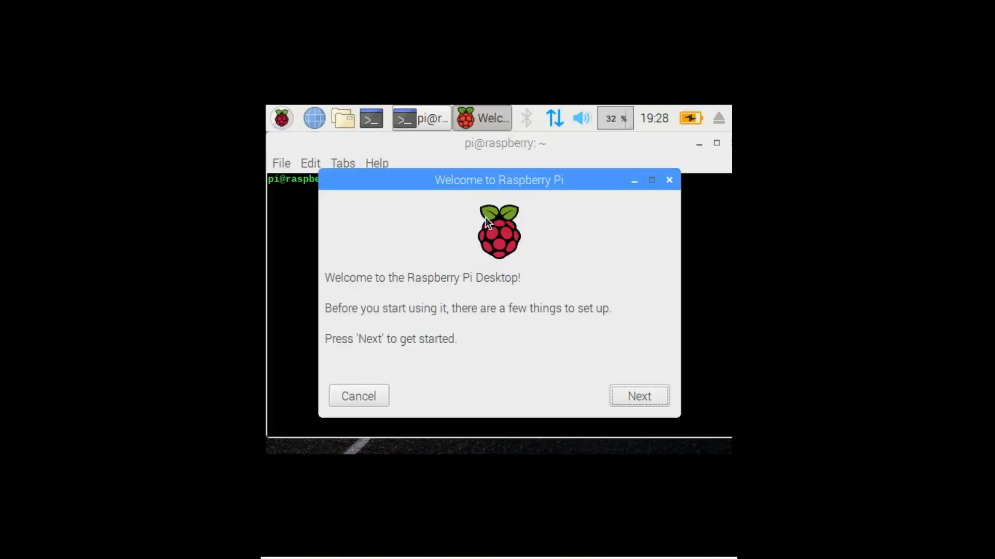
- Start the Raspberry Pi welcome setup, choose the country, and proceed to the password page
click(630, 399)
click(627, 274)
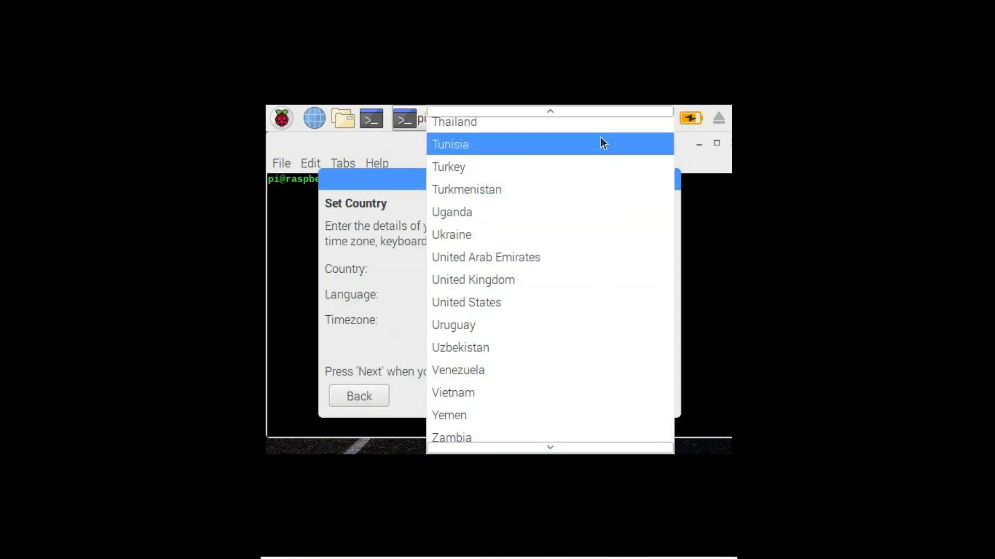
mouse_move(593, 117)
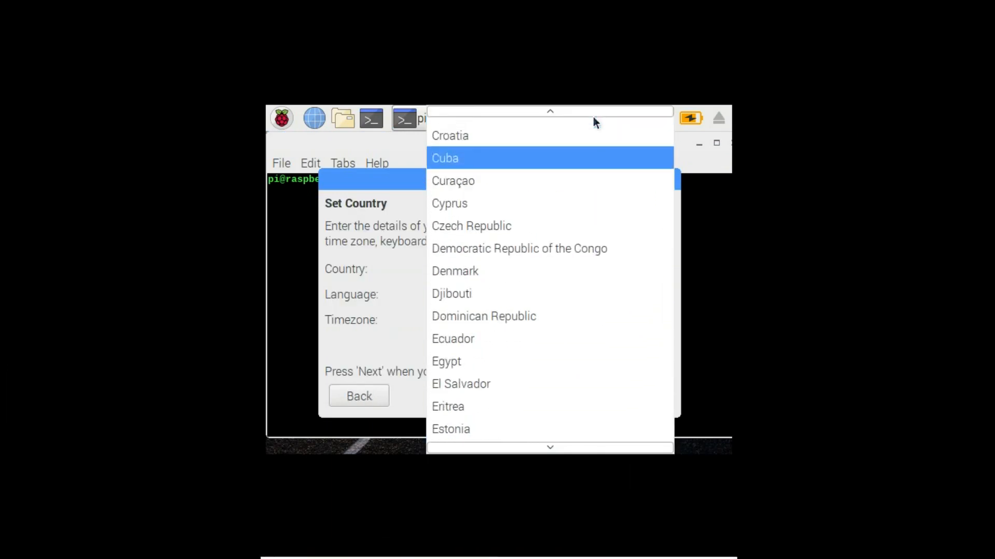
click(561, 212)
click(633, 395)
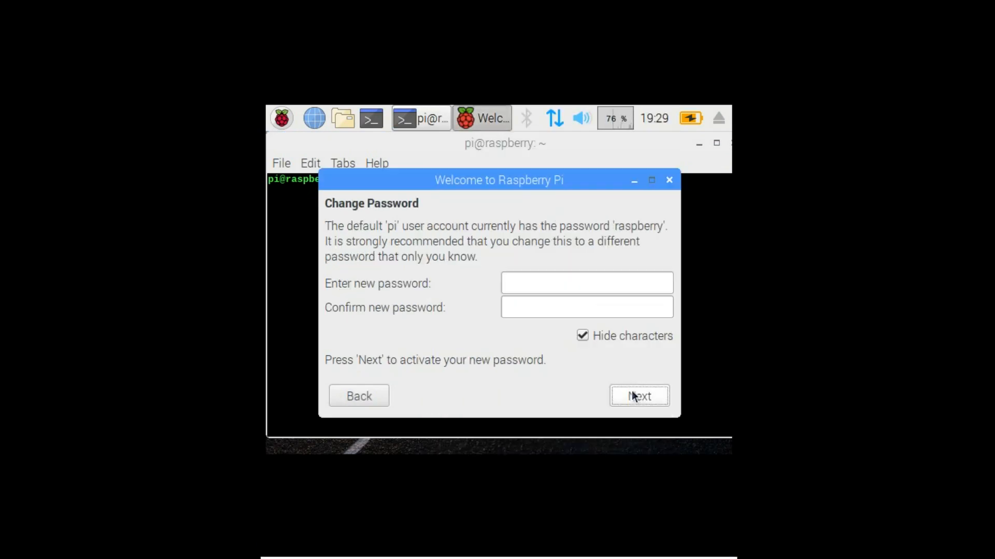
- Enter and confirm a new password for the default pi account and activate it
click(587, 283)
text(•••••••)
key(Tab)
text(•••••••)
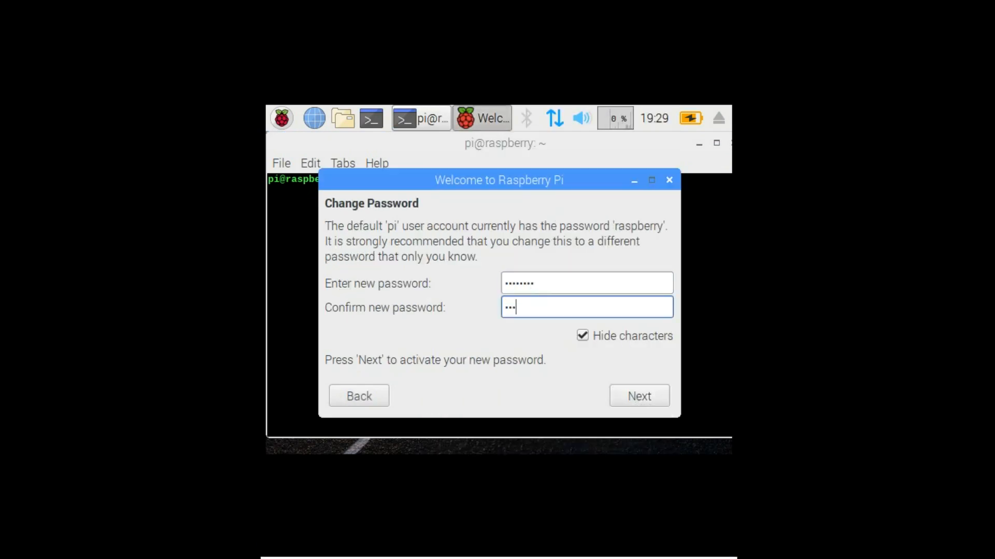
click(642, 396)
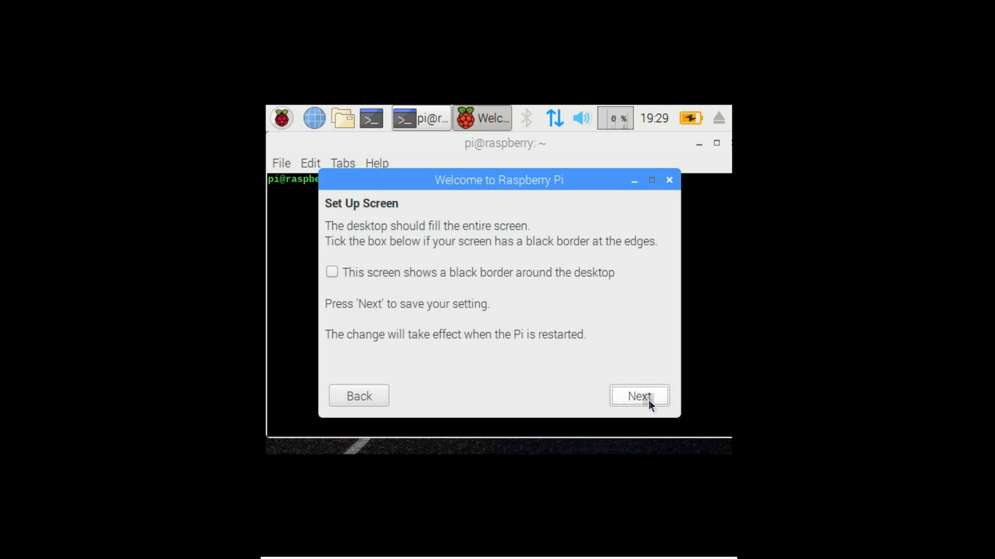
- Leave the black border option off in the screen setup and start the software update
click(648, 400)
click(648, 400)
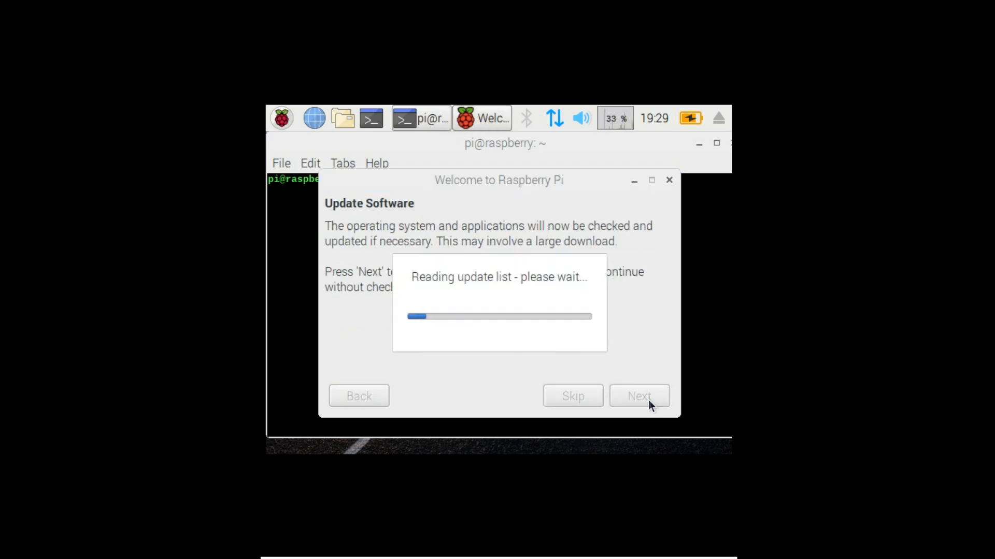
- Return the virtual machine from full-screen to windowed view
mouse_move(646, 553)
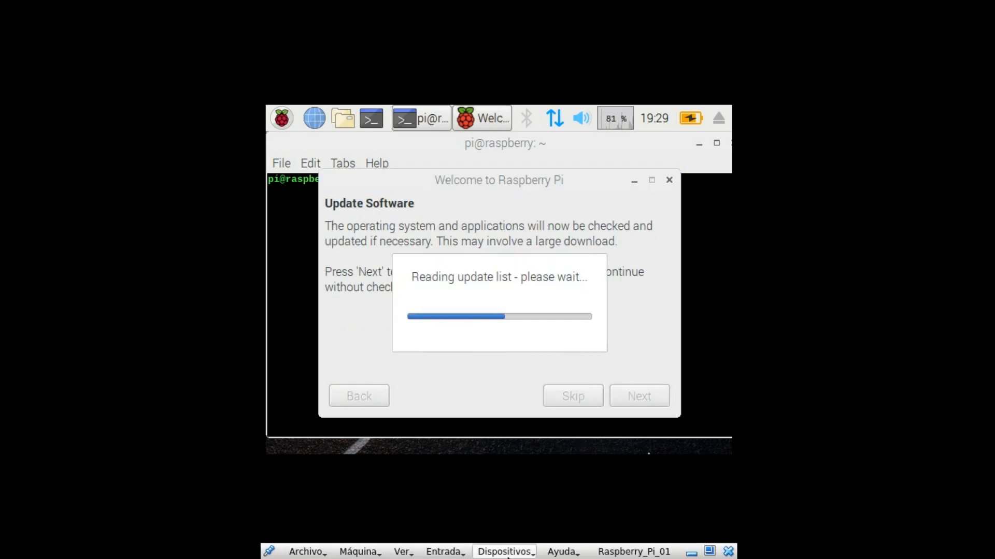
click(402, 550)
click(447, 434)
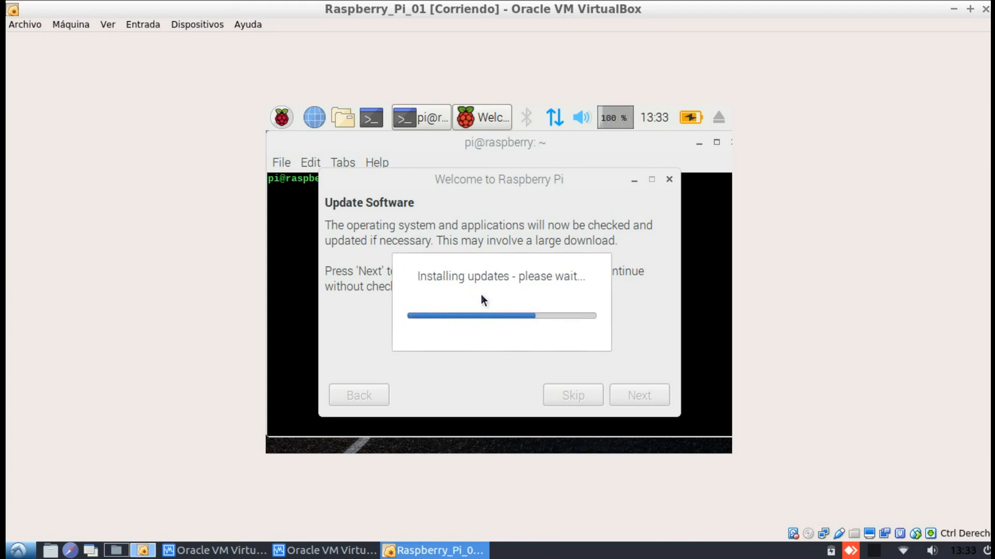
click(850, 550)
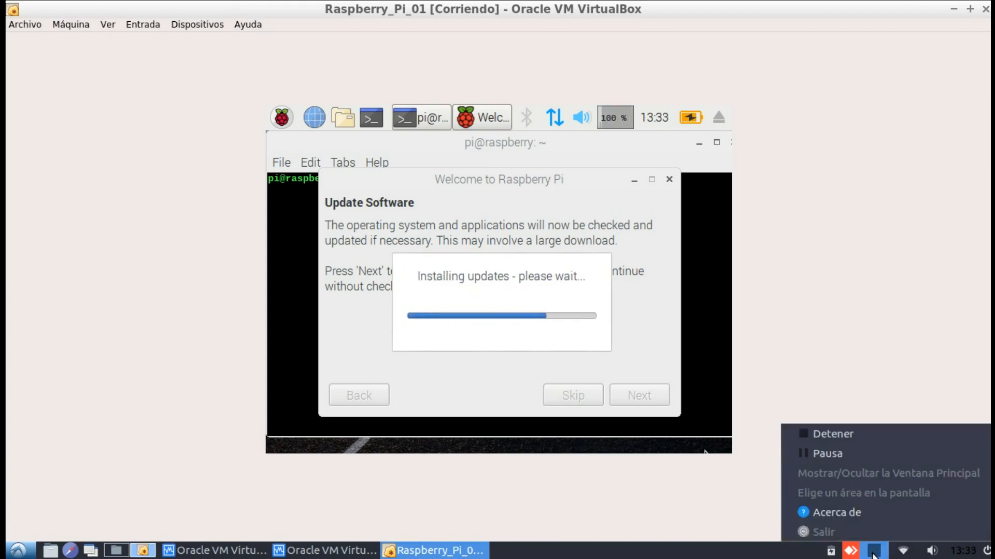
click(847, 444)
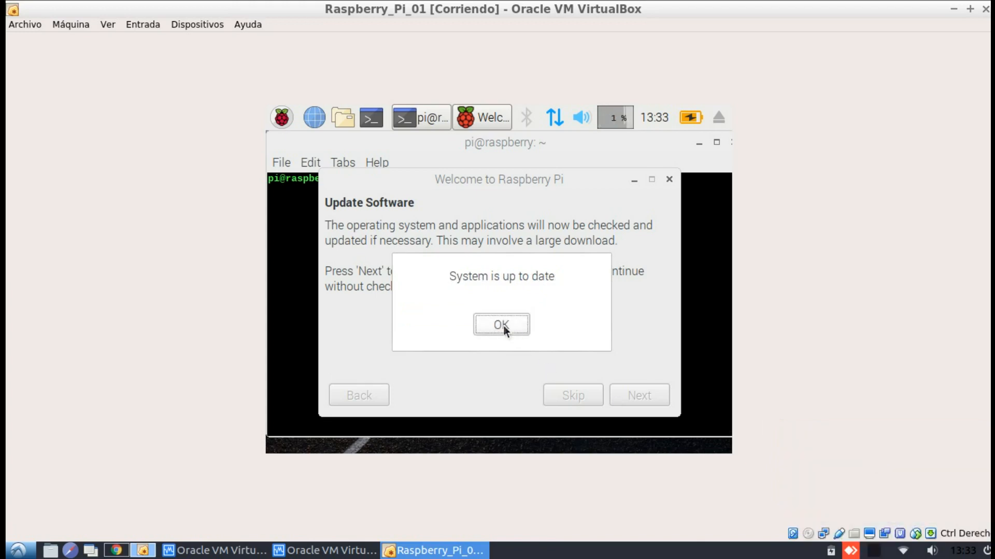
- Dismiss the update notice and restart the Raspberry Pi system to apply the new settings
click(501, 325)
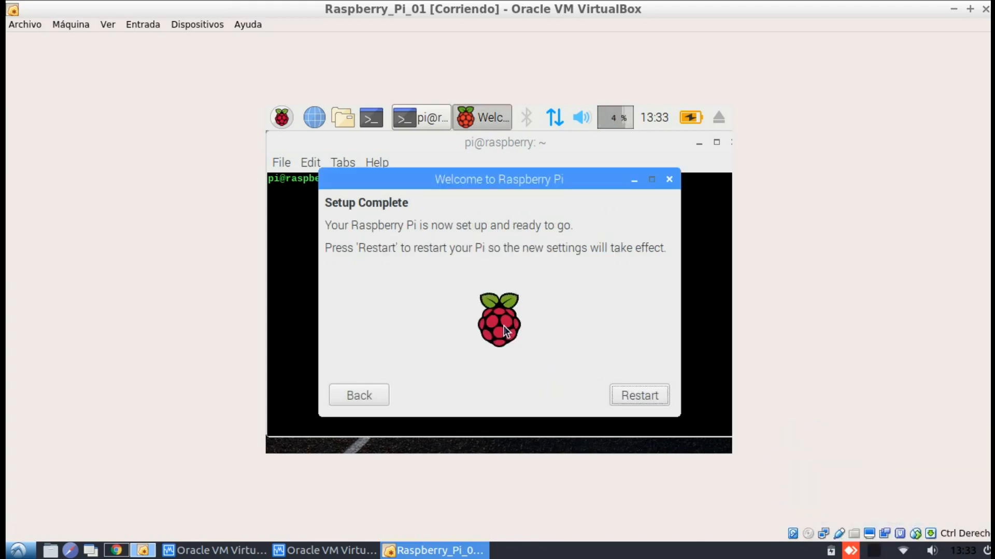
click(644, 395)
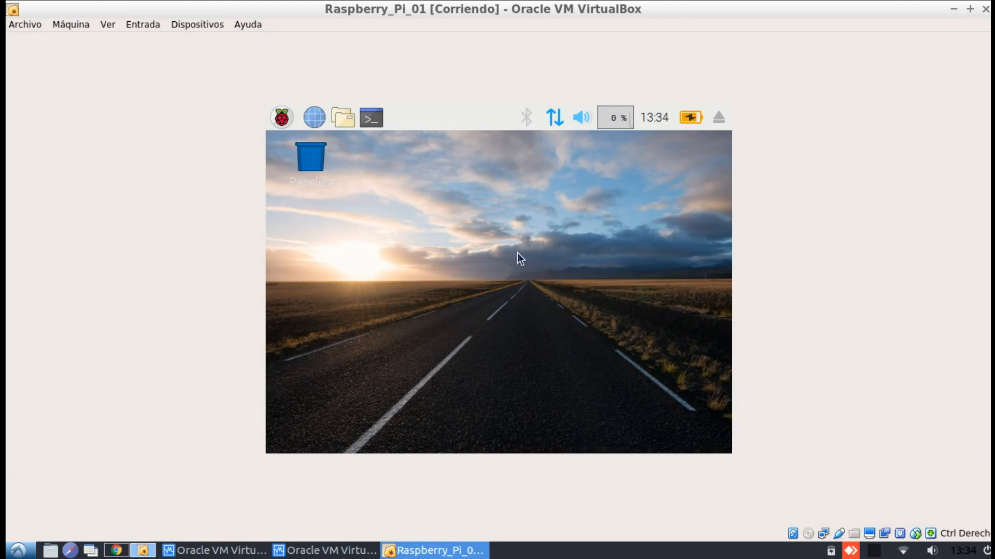
click(281, 117)
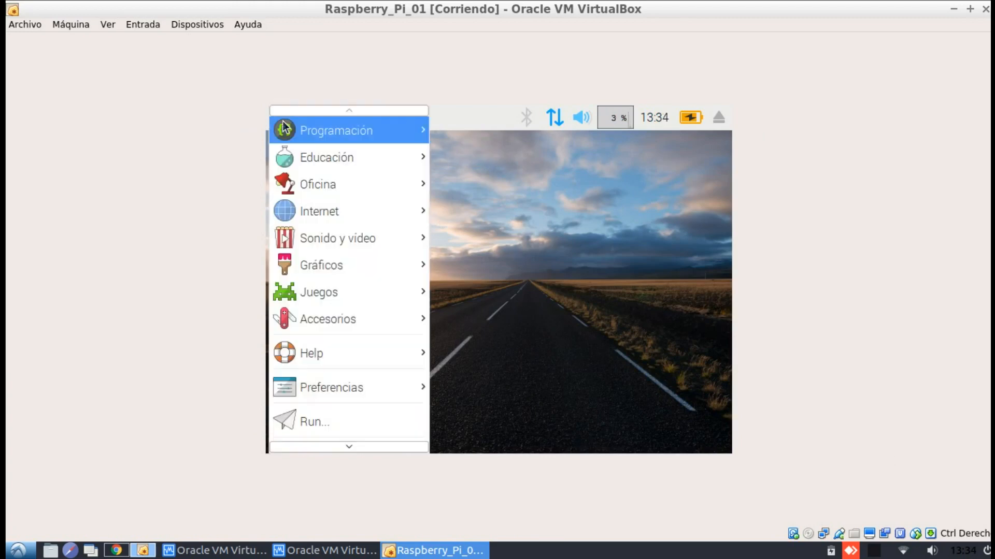
mouse_move(311, 213)
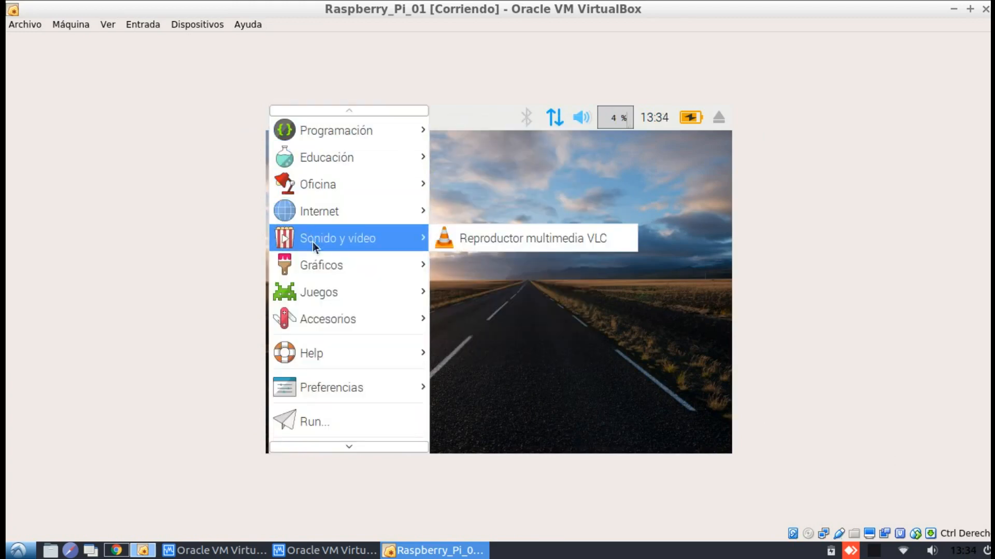
mouse_move(327, 358)
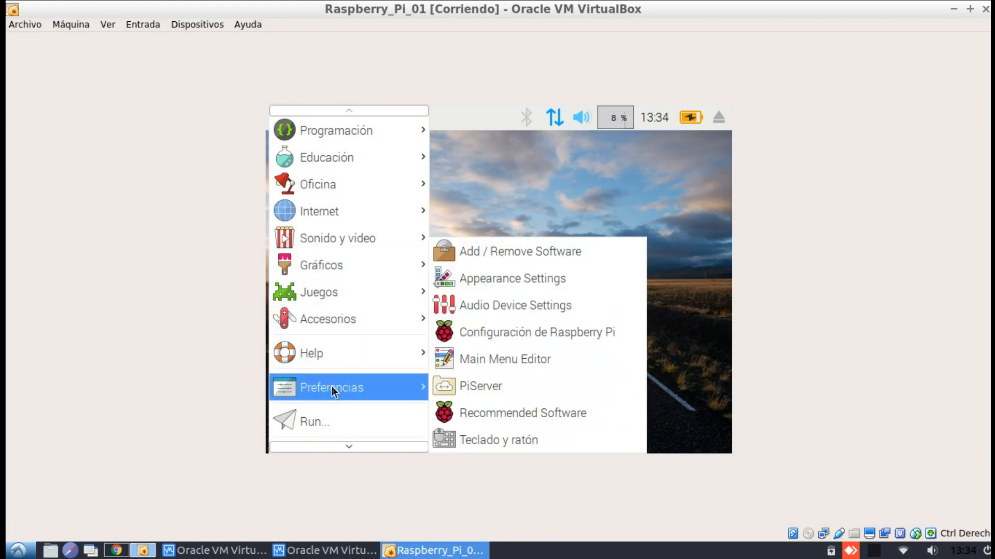
click(580, 293)
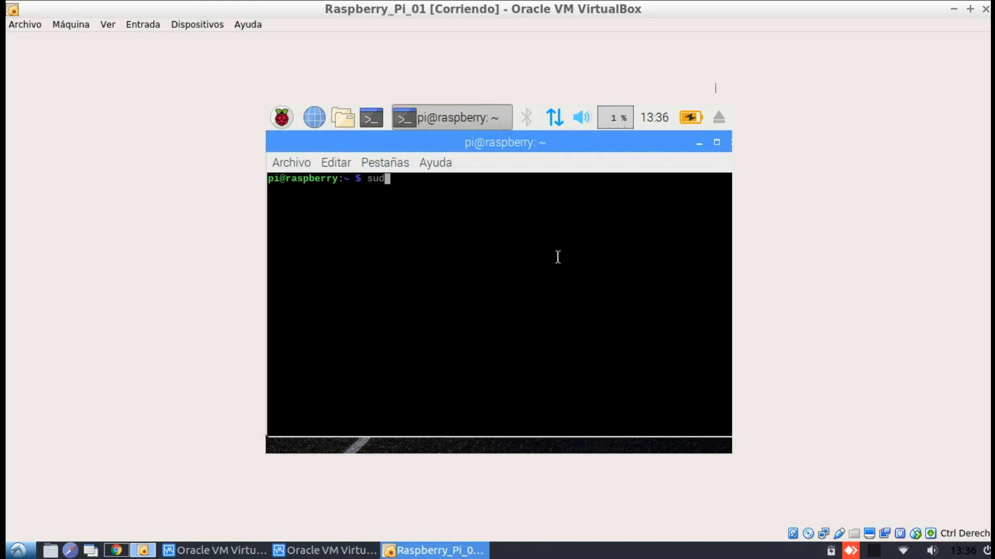
- Refresh the package lists by running sudo apt-get update in the terminal
text(o apt-get update)
key(Return)
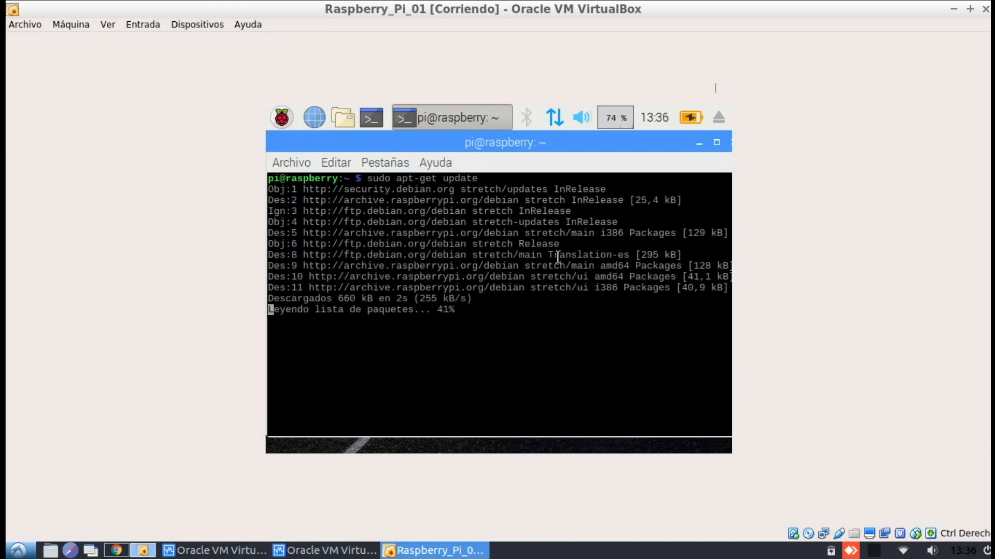
- Upgrade the installed packages with sudo apt-get upgrade, agree to continue, and close the terminal window
key(Up)
key(BackSpace)
key(BackSpace)
key(BackSpace)
key(BackSpace)
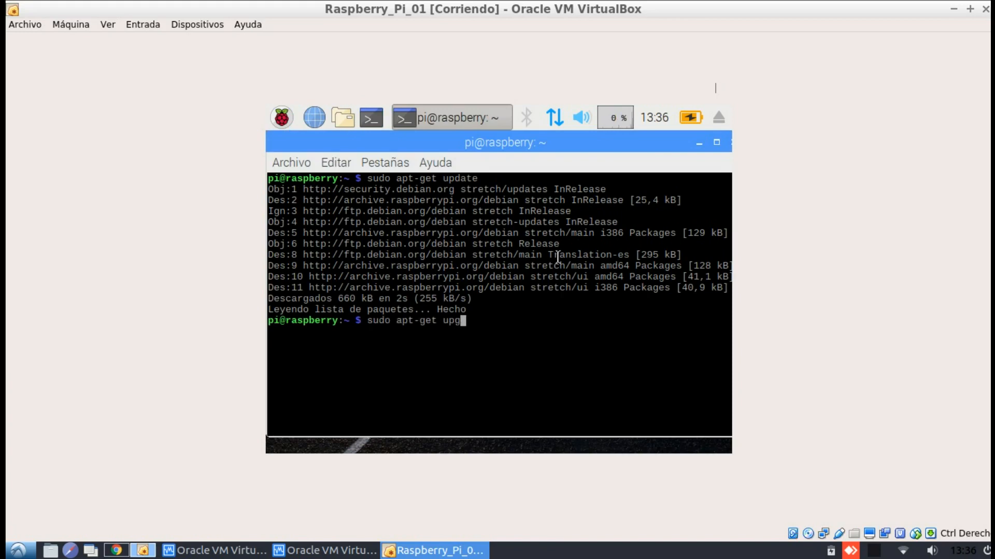
text(grade)
key(Return)
text(s)
key(Return)
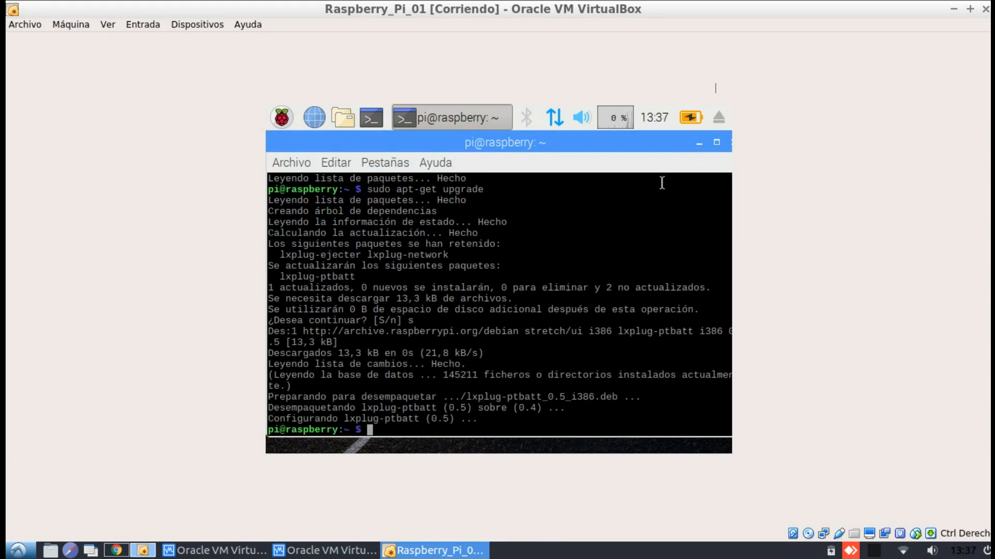
drag(662, 147, 550, 218)
click(618, 217)
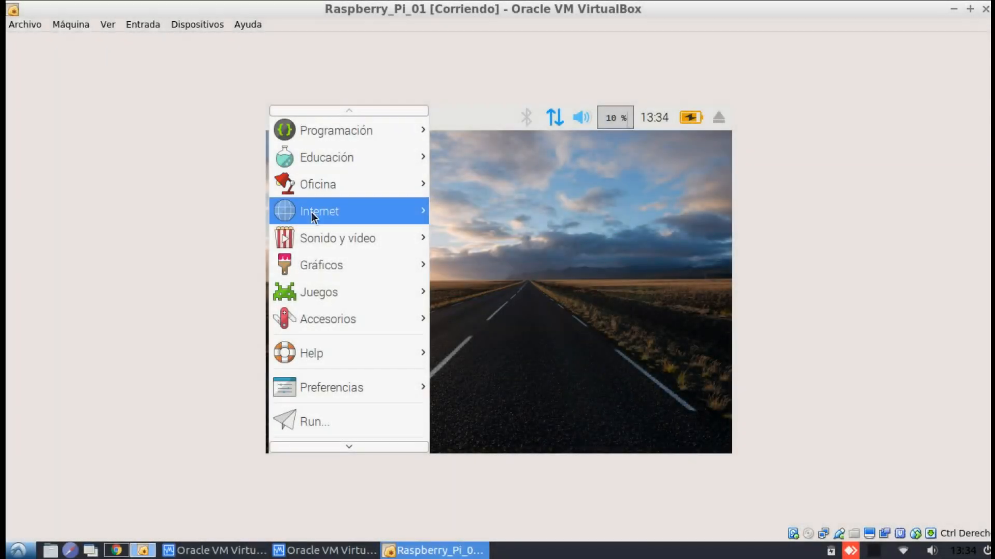
mouse_move(311, 213)
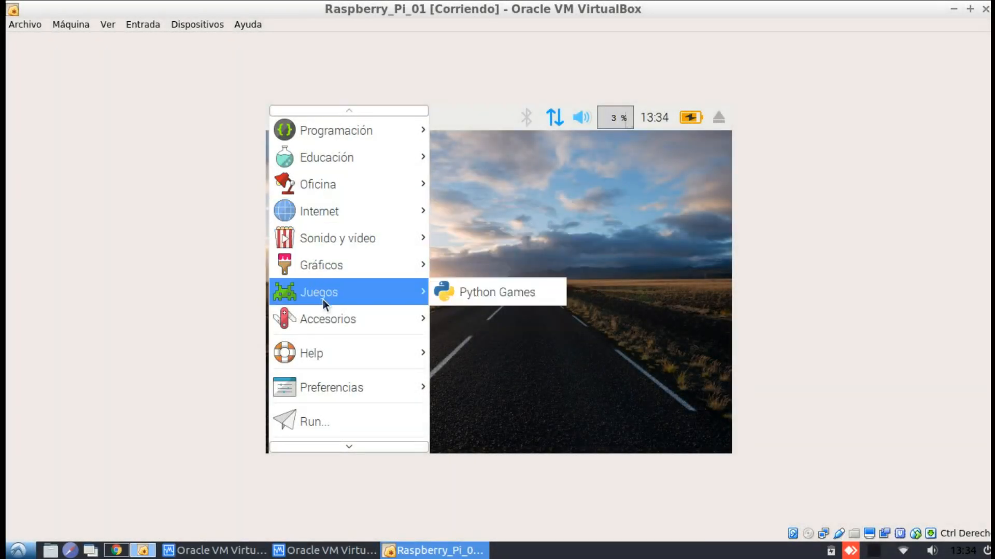
mouse_move(327, 356)
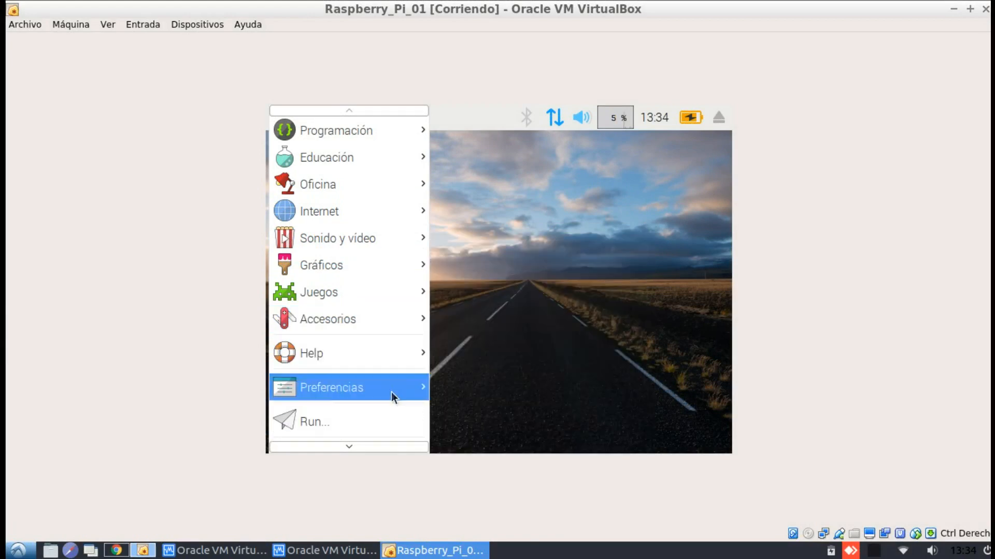
click(580, 293)
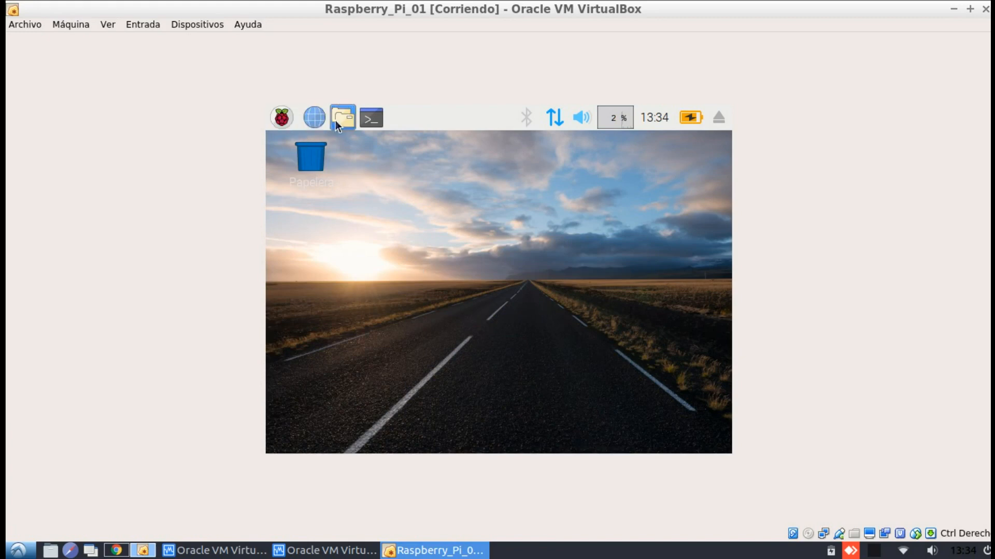
click(181, 24)
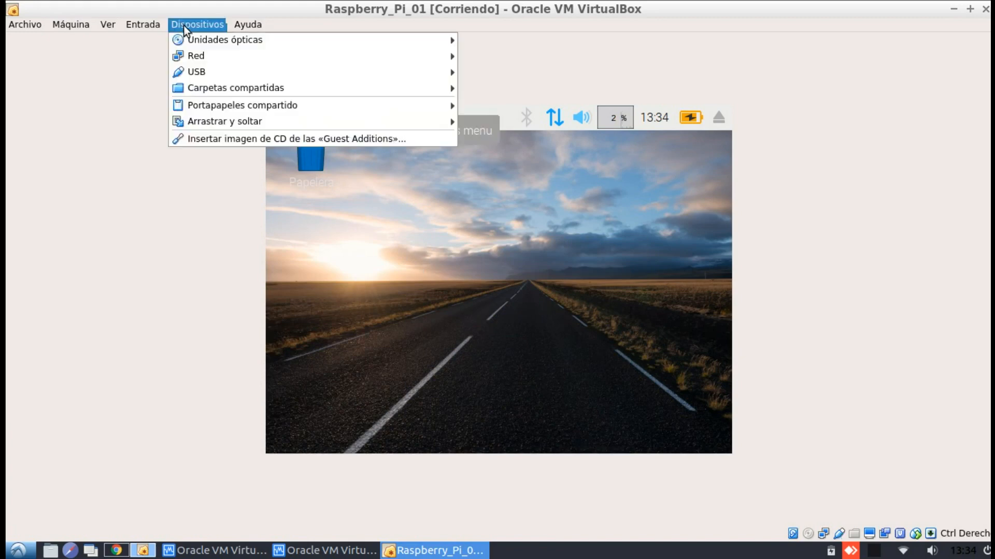
mouse_move(248, 25)
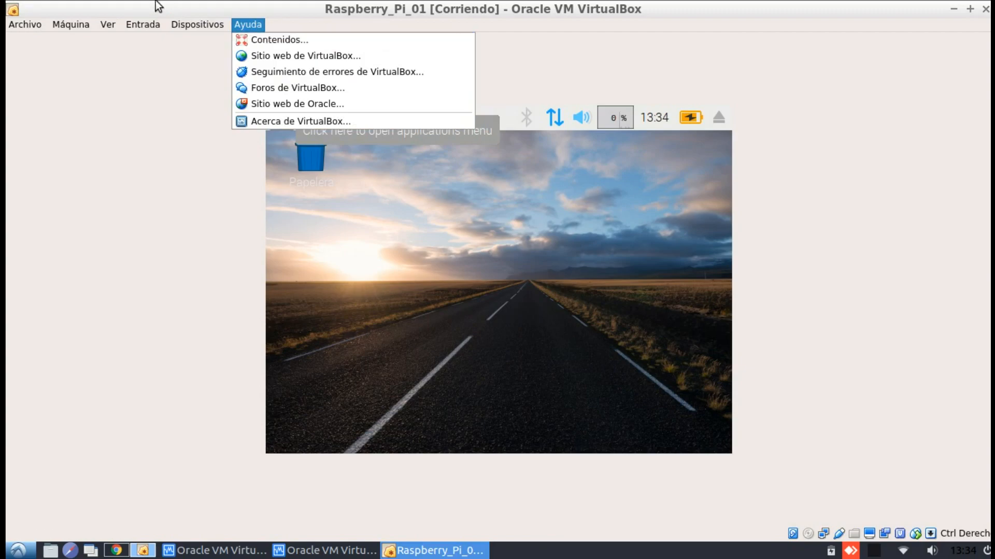